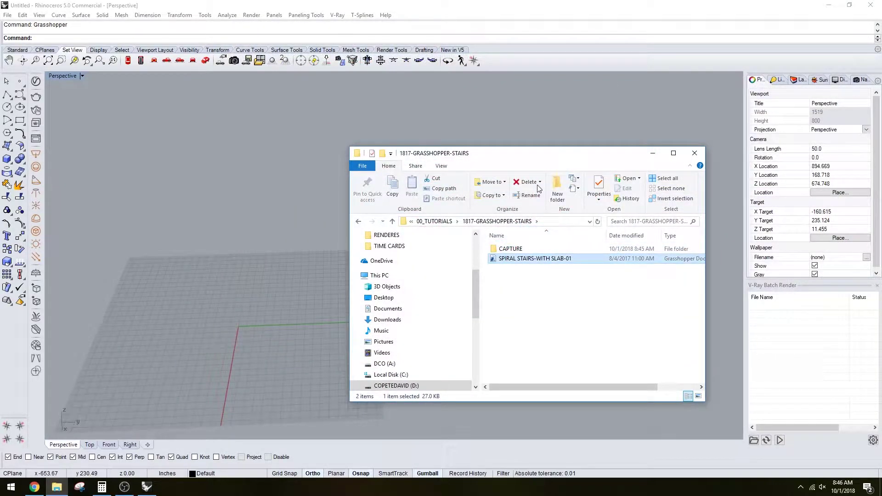
Open the Grasshopper definition SPIRAL STAIRS-WITH SLAB-01 and close the folder window
click(544, 146)
key(alt+Tab)
double_click(538, 260)
click(584, 173)
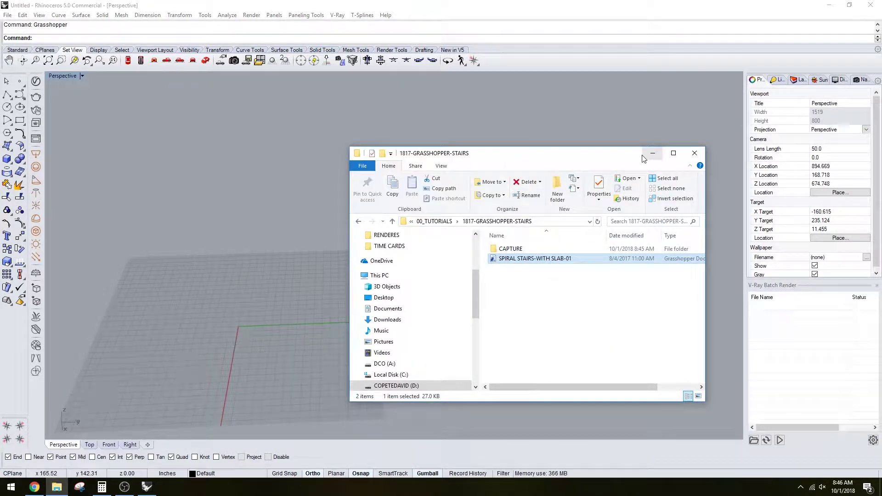
click(695, 154)
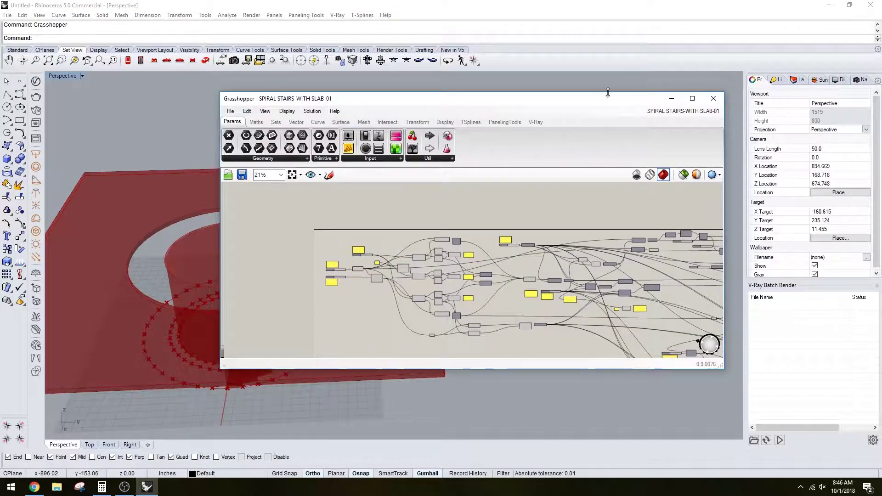
click(231, 112)
click(266, 123)
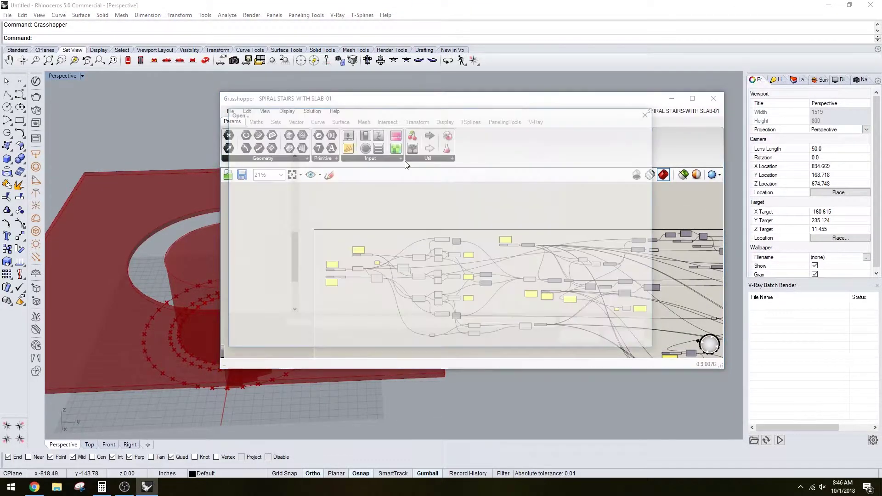
double_click(350, 179)
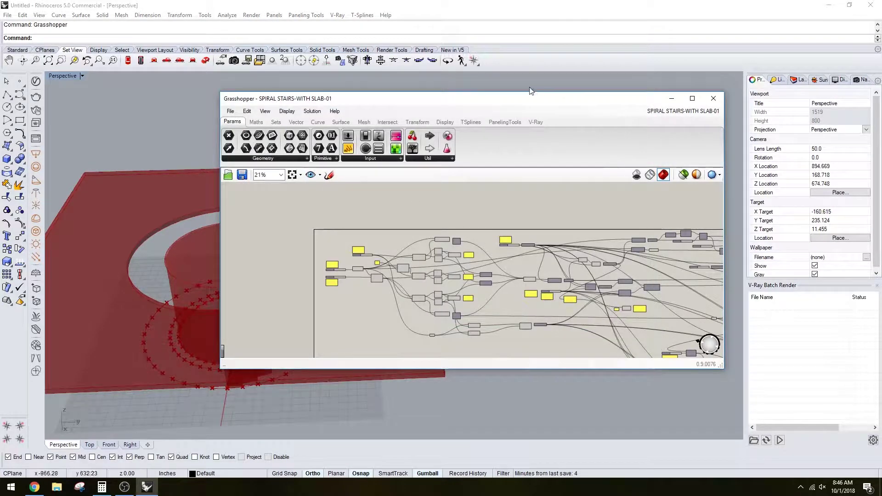
Resize and reposition the Grasshopper window so the stair model in the Perspective viewport is visible beside it
drag(524, 100, 650, 35)
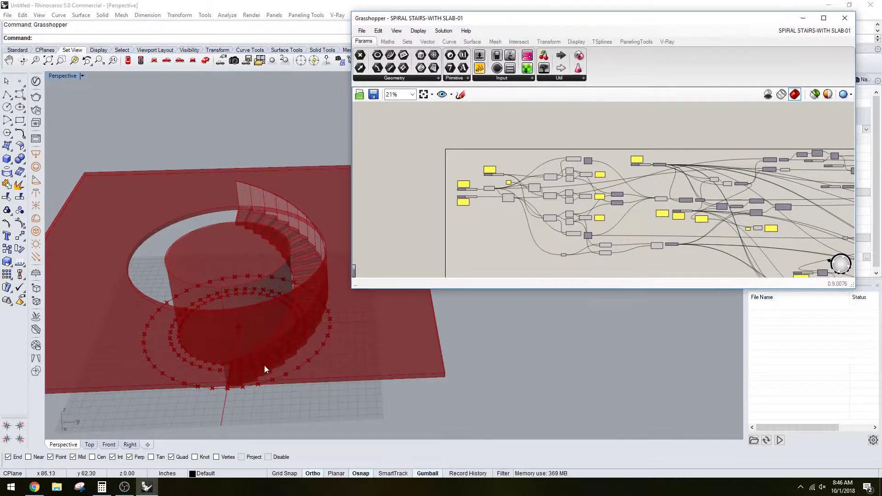
right_drag(264, 367, 320, 357)
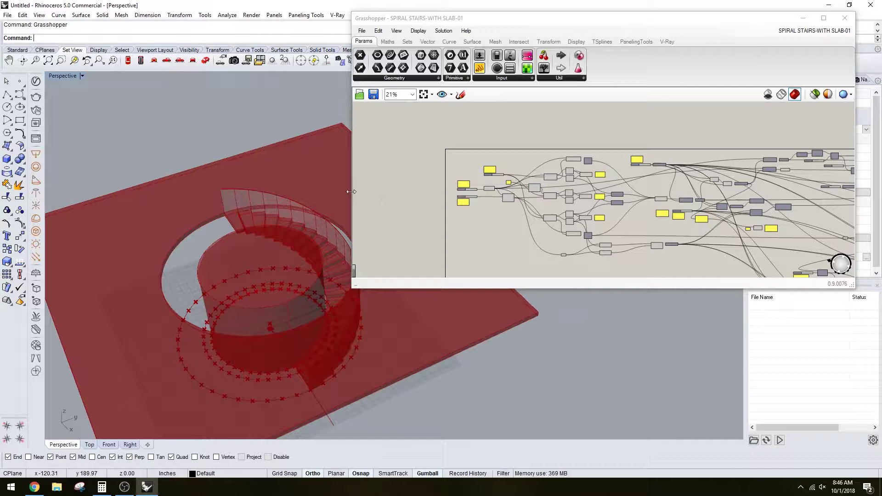
drag(352, 191, 404, 187)
drag(350, 185, 596, 184)
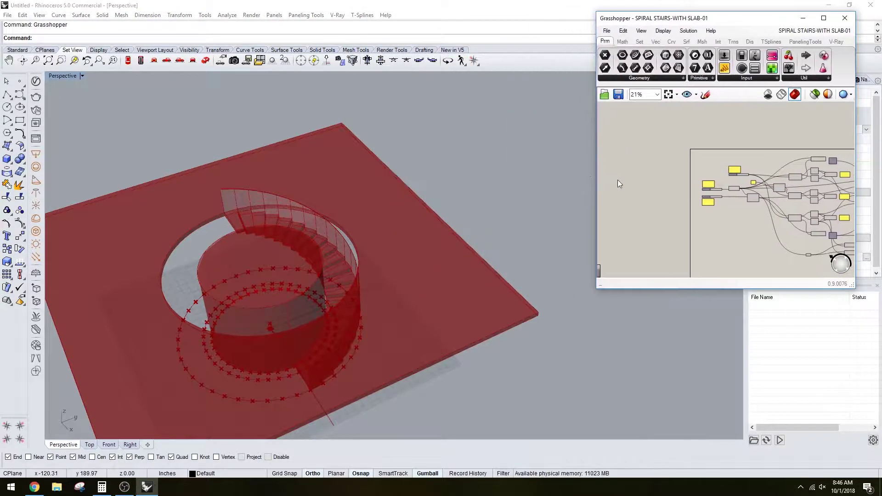
drag(755, 15, 769, 8)
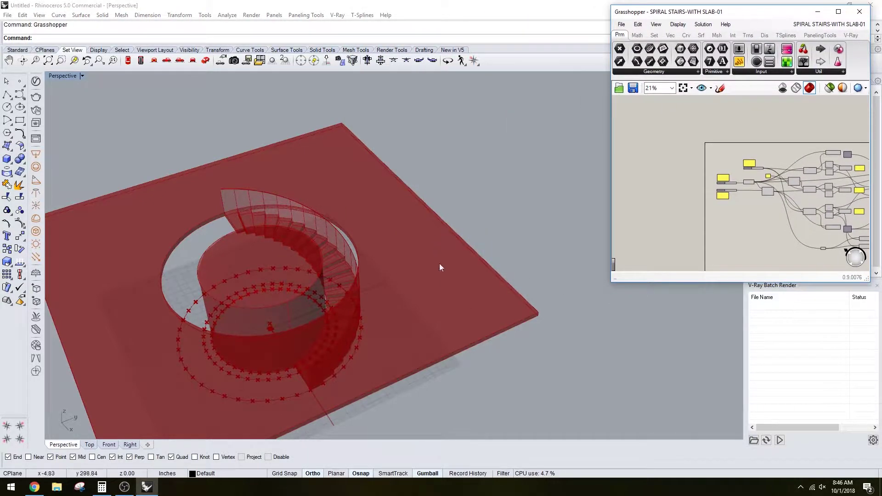
right_drag(439, 263, 381, 280)
right_drag(347, 214, 490, 228)
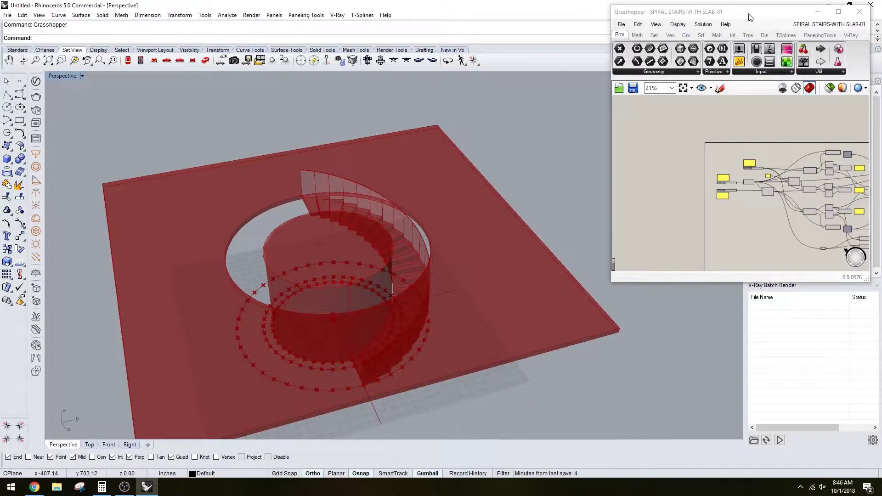
drag(750, 17, 191, 32)
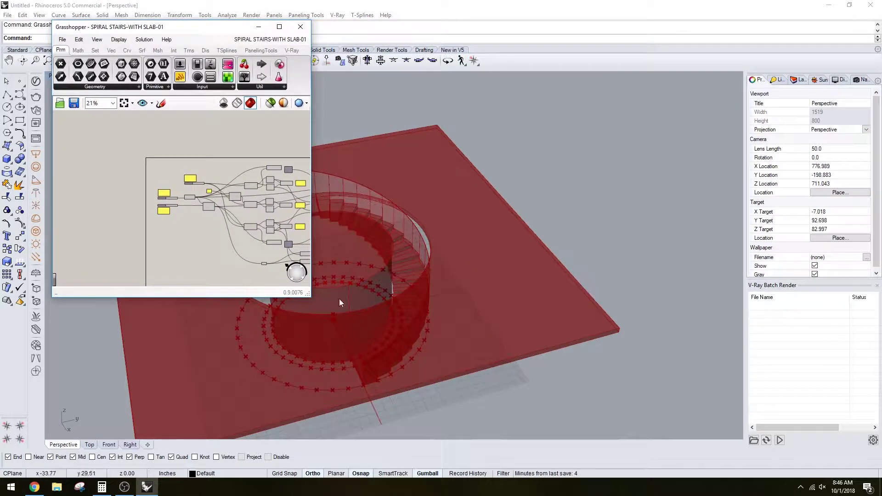
drag(311, 298, 656, 413)
drag(480, 31, 854, 71)
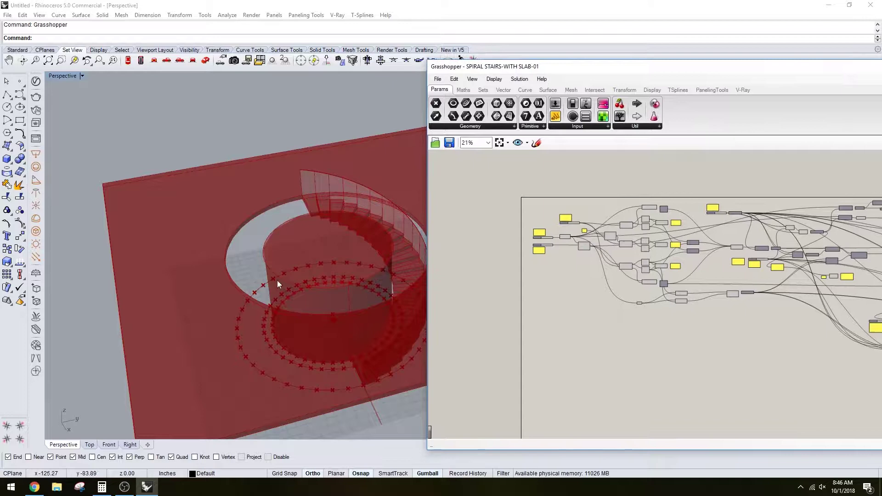
Examine the Circle component, its interior and exterior circle inputs, and the curve offsets connected to it
right_drag(277, 280, 317, 263)
scroll(548, 228, up, 5)
scroll(547, 229, up, 2)
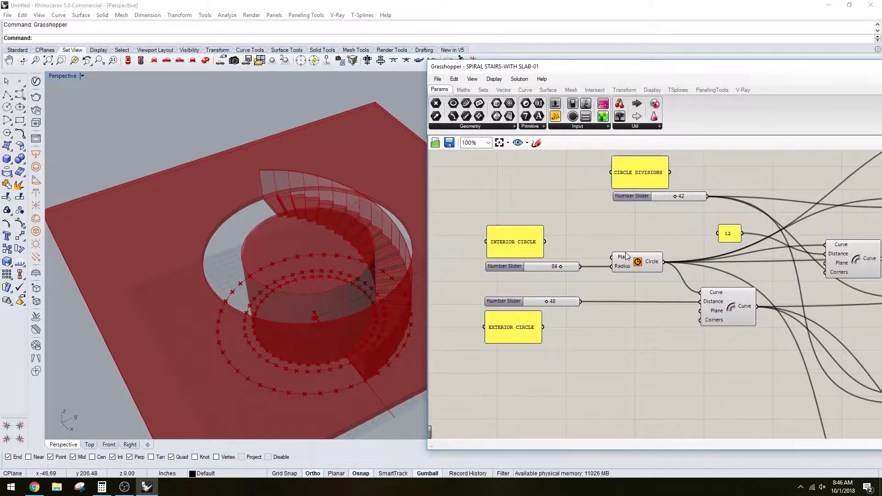
scroll(643, 264, up, 2)
scroll(680, 230, down, 3)
right_drag(681, 231, 612, 240)
scroll(611, 255, up, 2)
click(622, 285)
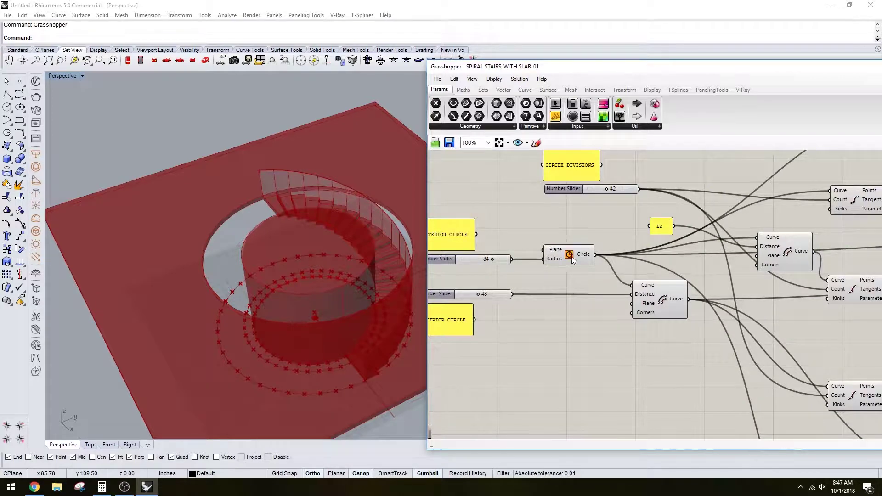
scroll(568, 253, down, 2)
scroll(560, 255, up, 2)
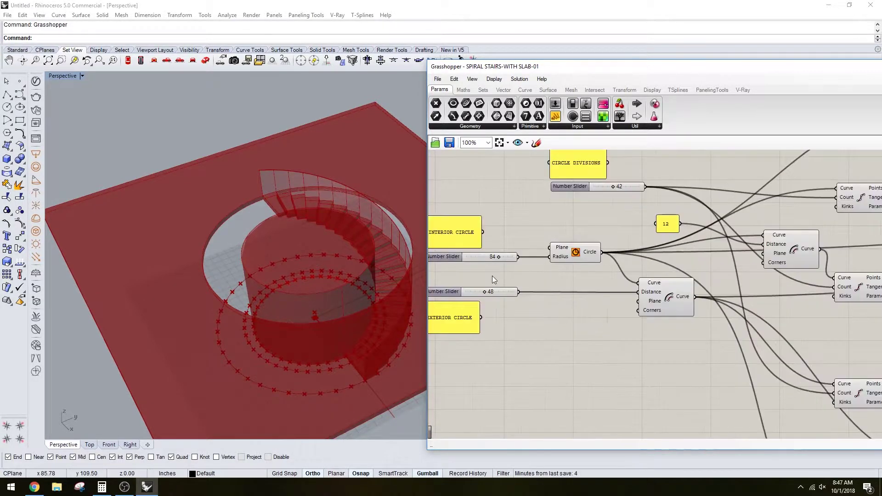
Set the interior circle slider to 71 and the exterior circle slider to 64
scroll(482, 271, up, 1)
right_drag(473, 268, 529, 269)
scroll(529, 271, up, 1)
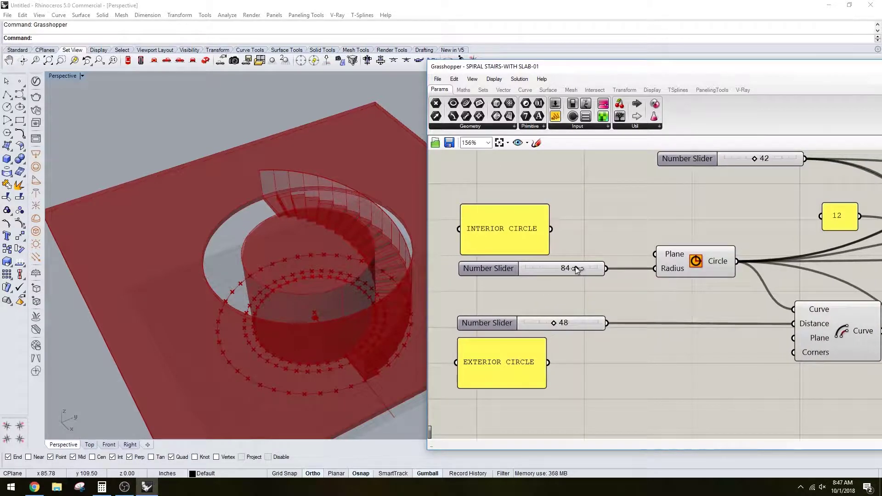
mouse_move(576, 269)
mouse_down()
mouse_move(541, 269)
mouse_move(568, 269)
mouse_up()
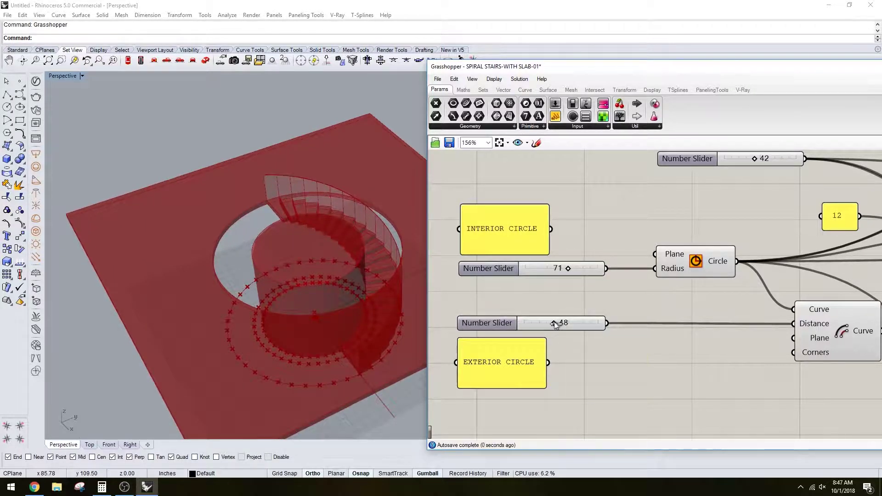
mouse_move(554, 323)
mouse_down()
mouse_move(533, 323)
mouse_move(564, 326)
mouse_up()
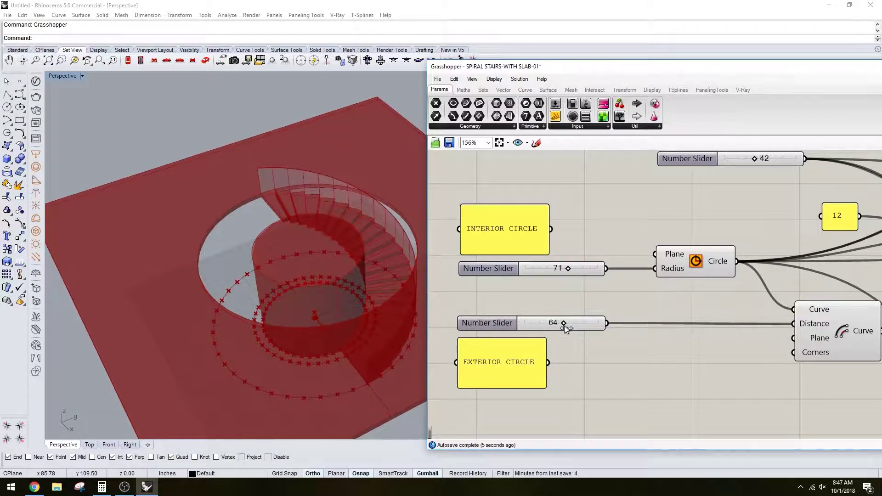
Examine the circle divisions, the 12-unit offset curve and the panels showing distances between the division points
scroll(646, 370, down, 3)
scroll(716, 292, up, 3)
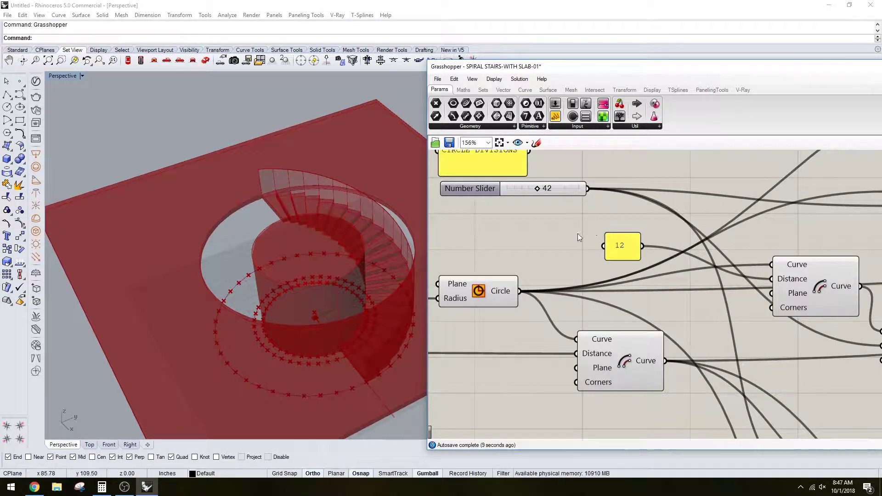
scroll(710, 289, down, 3)
right_drag(814, 299, 649, 267)
scroll(566, 241, up, 2)
scroll(566, 241, up, 1)
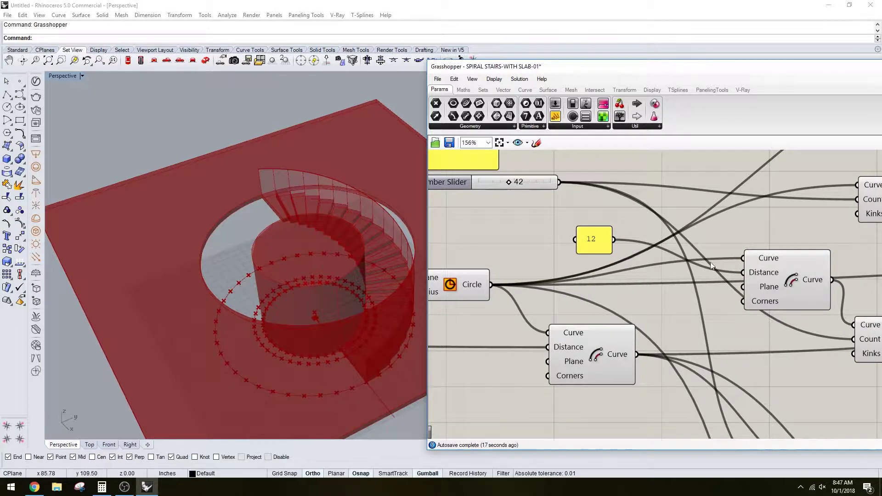
scroll(711, 265, down, 4)
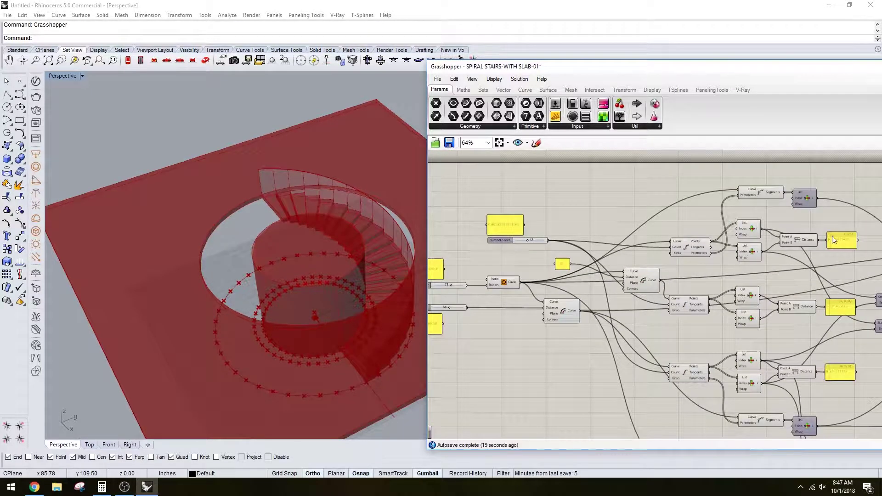
scroll(832, 239, up, 3)
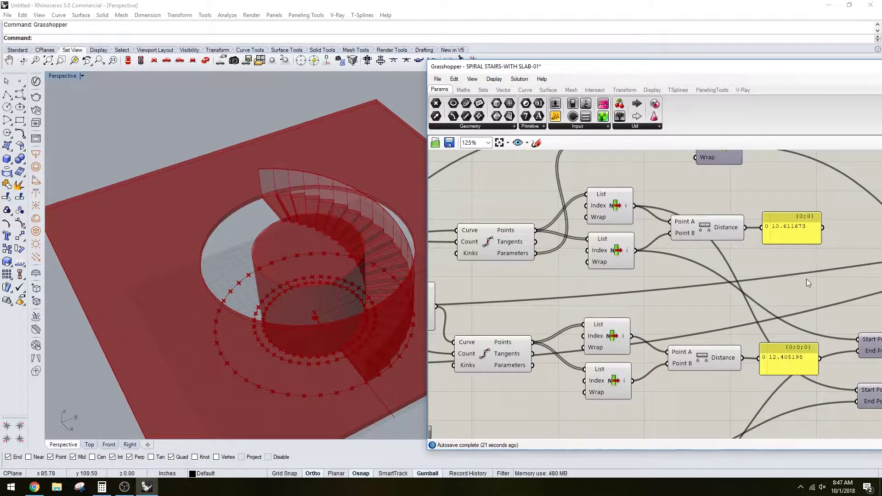
right_drag(819, 379, 710, 279)
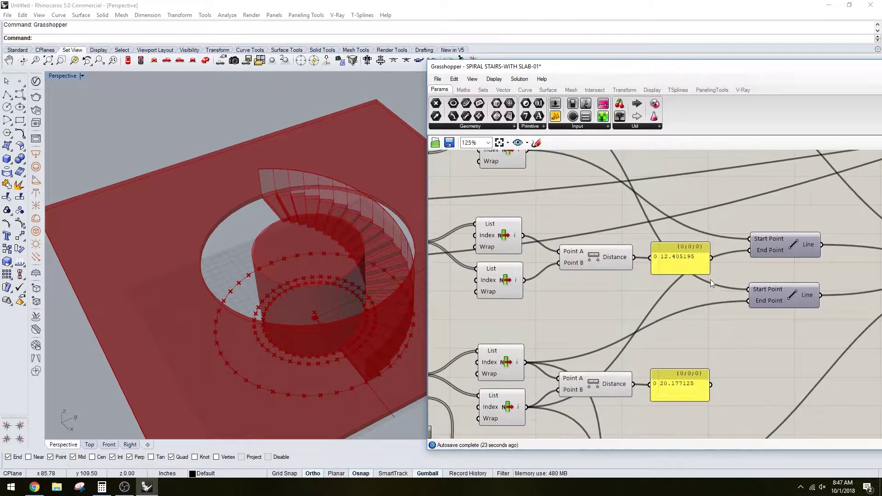
scroll(266, 236, up, 3)
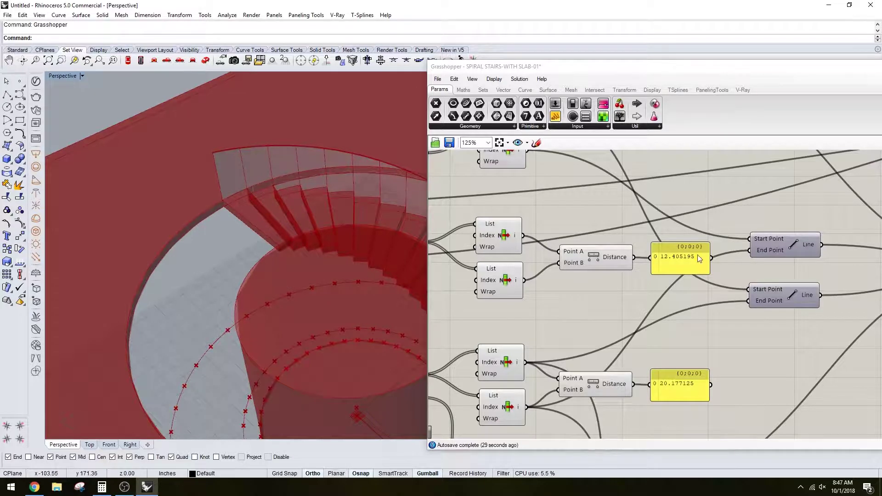
Set the number of steps slider to 43 and view the taller spiral stair in the Perspective viewport
scroll(697, 259, down, 7)
scroll(843, 279, up, 5)
right_drag(842, 279, 735, 284)
scroll(629, 289, up, 2)
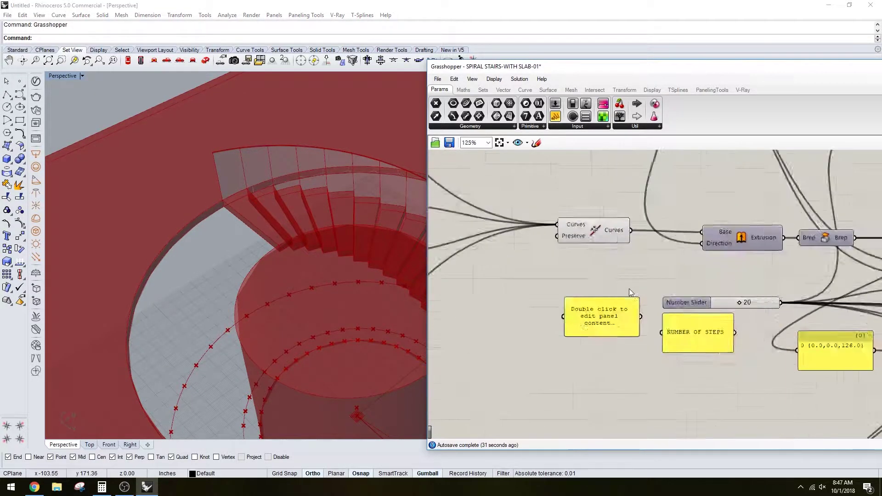
scroll(630, 288, down, 3)
scroll(645, 288, up, 5)
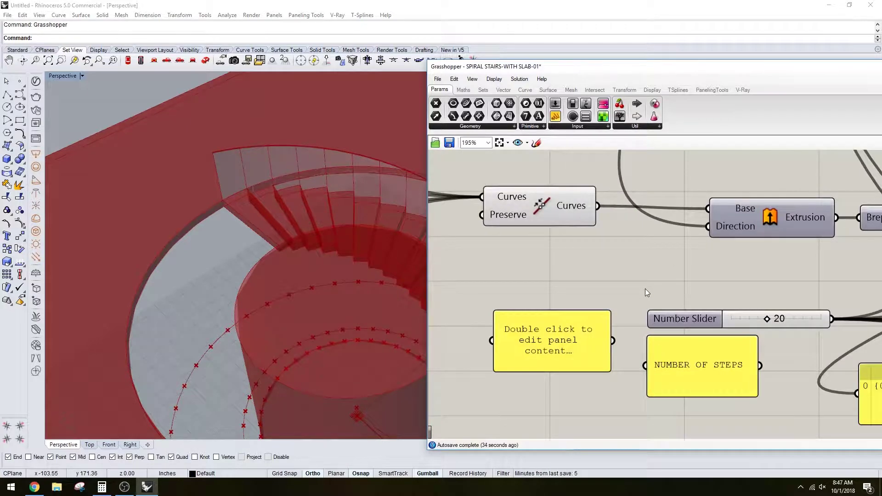
scroll(645, 288, down, 3)
scroll(396, 301, down, 5)
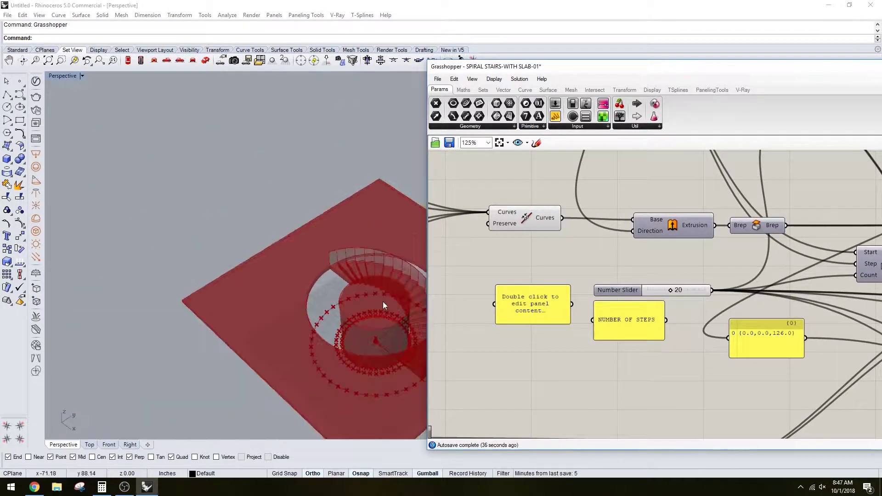
right_drag(383, 301, 321, 262)
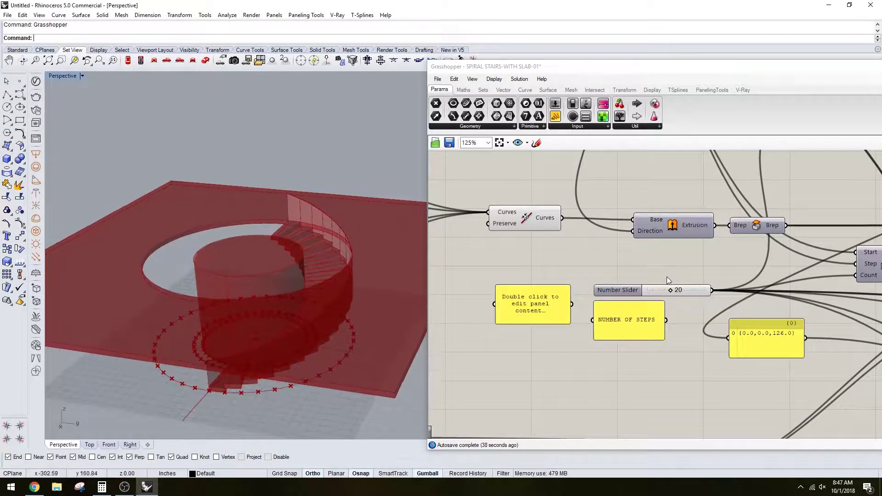
drag(671, 289, 696, 290)
right_drag(278, 322, 321, 294)
scroll(287, 286, down, 5)
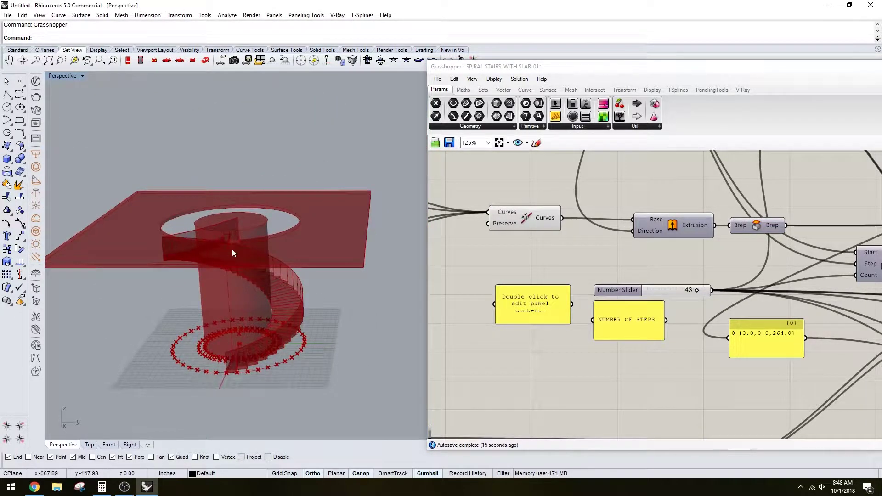
right_drag(232, 249, 243, 251)
Examine the extrusion, series, rotation and number slider components downstream of the number of steps
right_drag(621, 260, 631, 281)
scroll(656, 273, down, 5)
scroll(716, 246, up, 4)
right_drag(726, 244, 707, 243)
scroll(707, 242, down, 2)
right_drag(851, 335, 745, 294)
scroll(745, 293, up, 3)
scroll(746, 306, down, 3)
right_drag(799, 296, 716, 342)
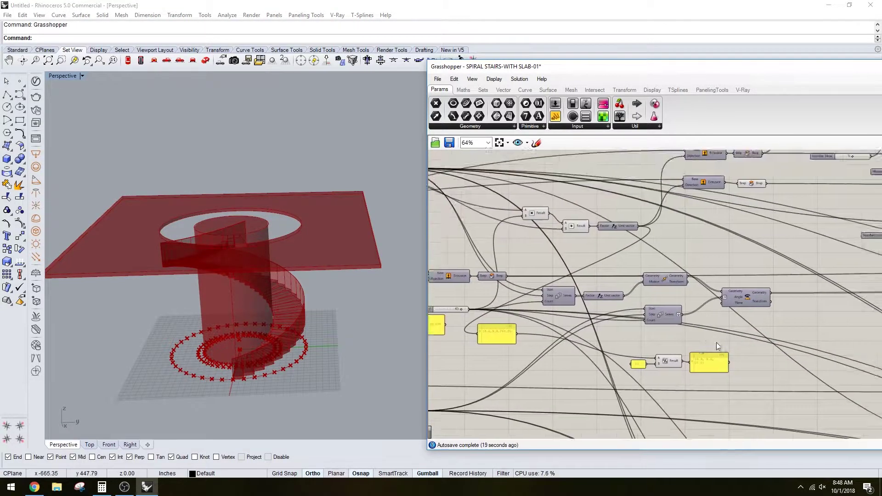
scroll(665, 223, up, 3)
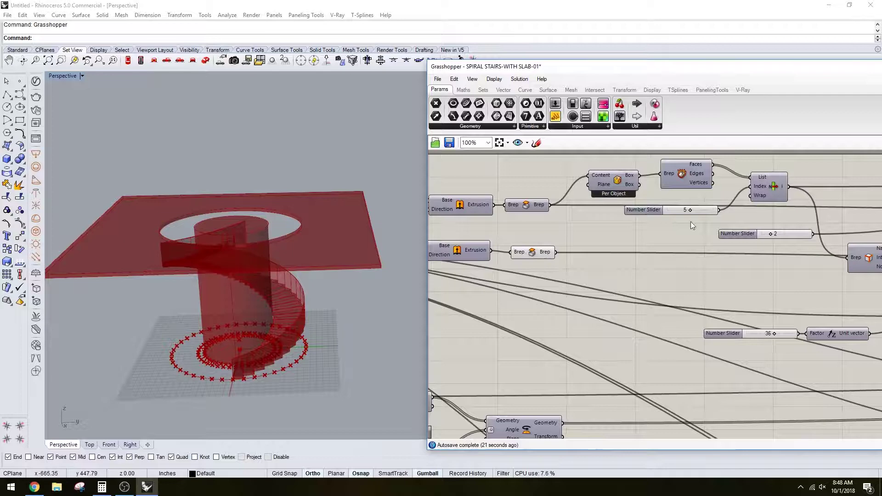
scroll(713, 230, down, 2)
scroll(746, 288, up, 3)
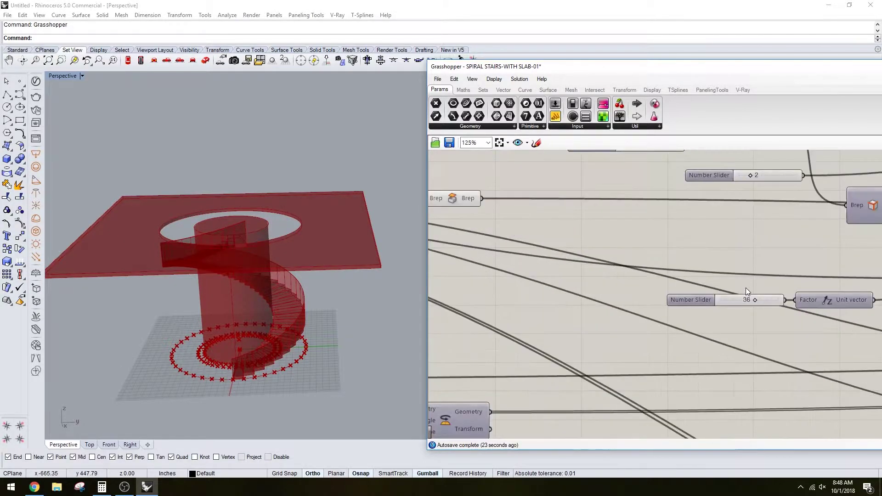
scroll(759, 324, down, 2)
right_drag(770, 347, 638, 330)
Set the slab thickness slider to 8 with the slab edge in view in the Perspective viewport
scroll(666, 313, down, 3)
right_drag(764, 337, 632, 265)
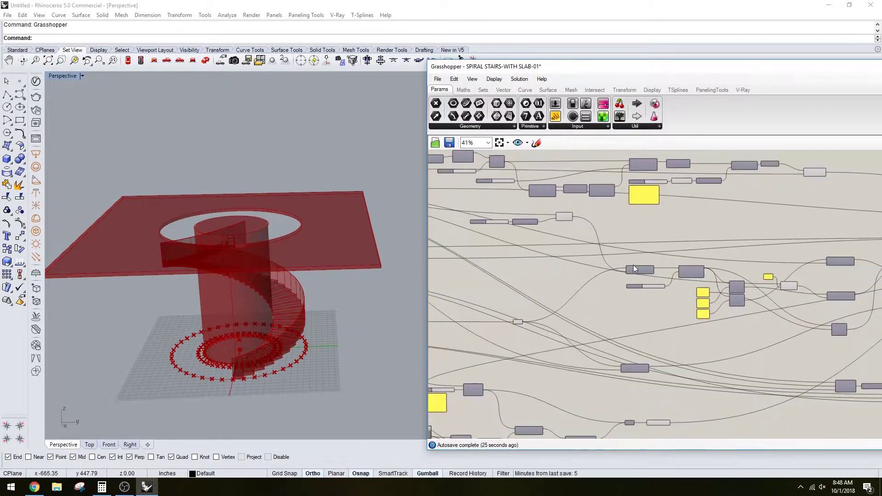
scroll(648, 165, up, 5)
scroll(642, 185, up, 2)
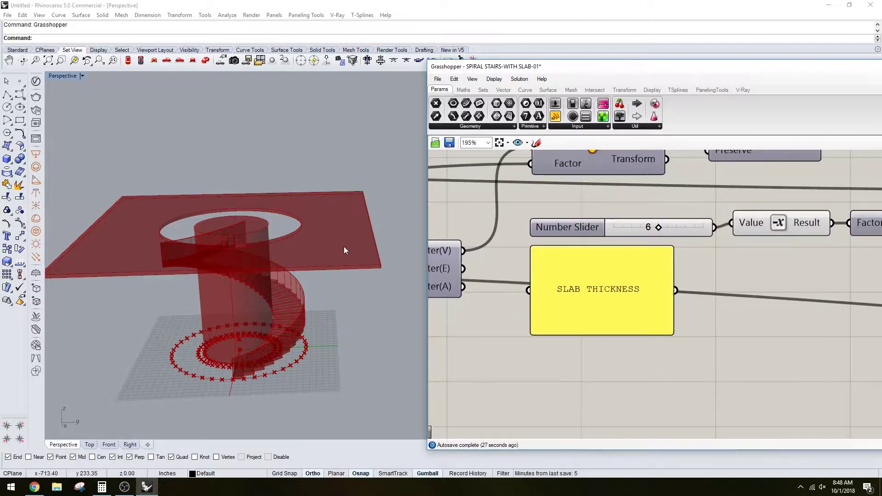
right_drag(346, 250, 308, 219)
scroll(329, 217, up, 3)
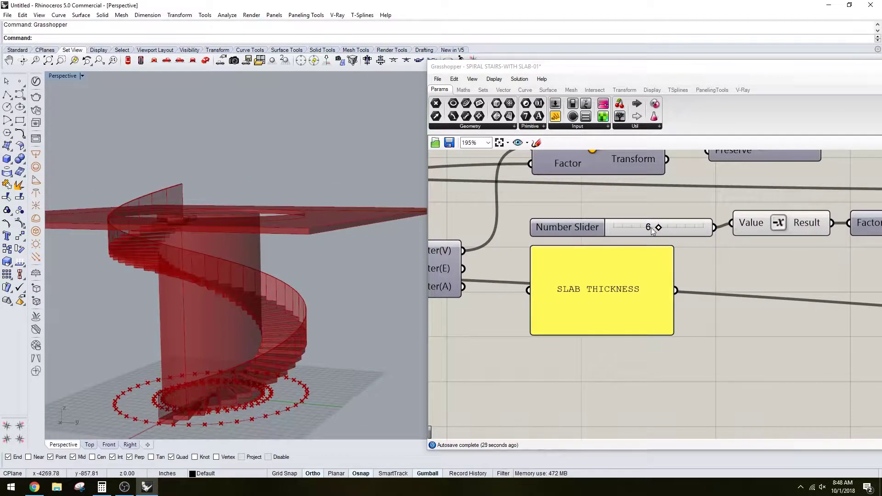
mouse_move(660, 228)
mouse_down()
mouse_move(696, 228)
mouse_move(667, 229)
mouse_up()
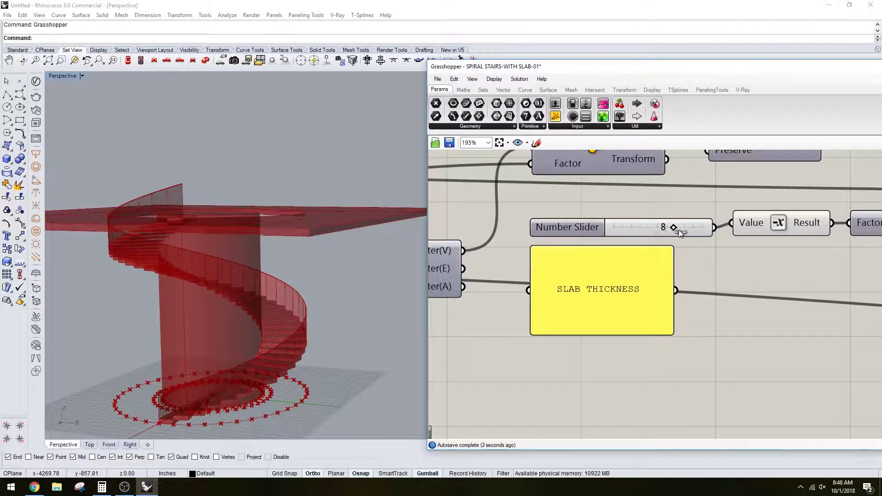
Examine the spiral stair and the slab's circular opening from above and from the side in the Perspective viewport
scroll(266, 269, down, 4)
right_drag(276, 258, 239, 192)
scroll(268, 276, up, 4)
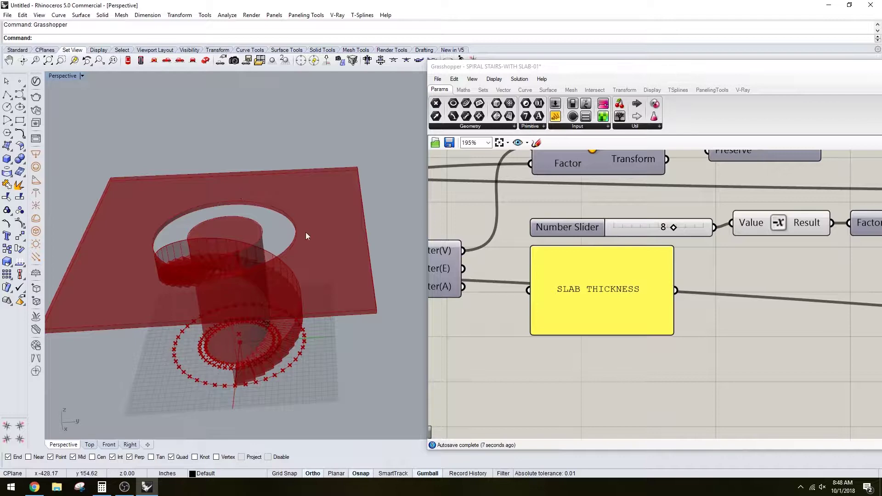
right_drag(307, 236, 309, 358)
right_drag(269, 325, 310, 311)
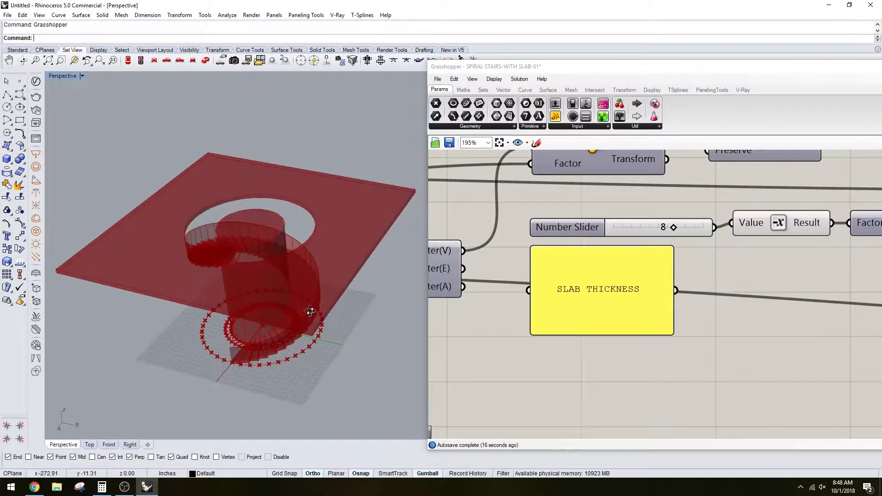
right_drag(325, 280, 348, 309)
scroll(685, 313, down, 2)
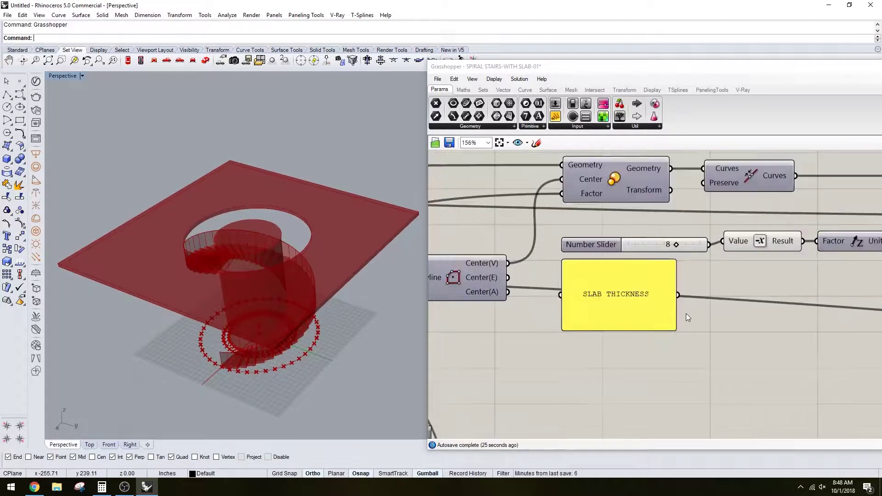
Bake the final Group component that collects the stair and slab geometry, using the default attributes
right_drag(719, 342, 615, 337)
scroll(699, 322, down, 6)
right_drag(751, 326, 608, 259)
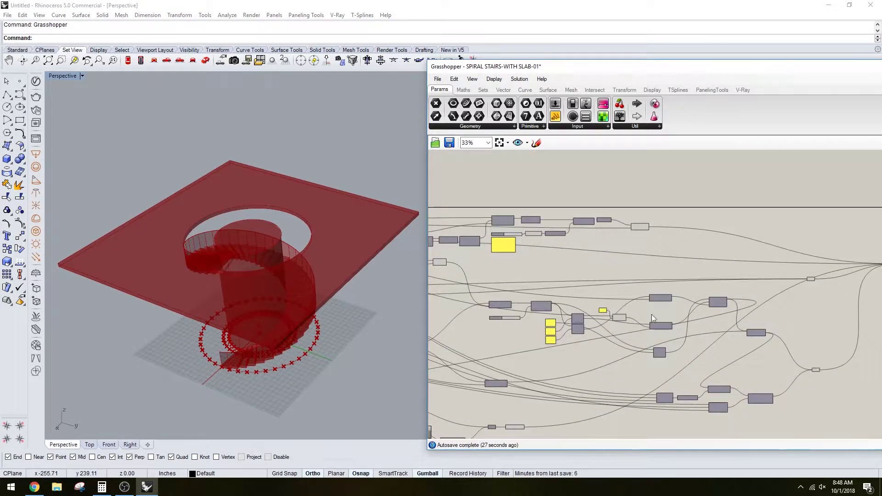
scroll(599, 310, up, 6)
scroll(579, 313, down, 2)
right_drag(288, 315, 294, 280)
scroll(770, 253, down, 4)
scroll(772, 212, up, 5)
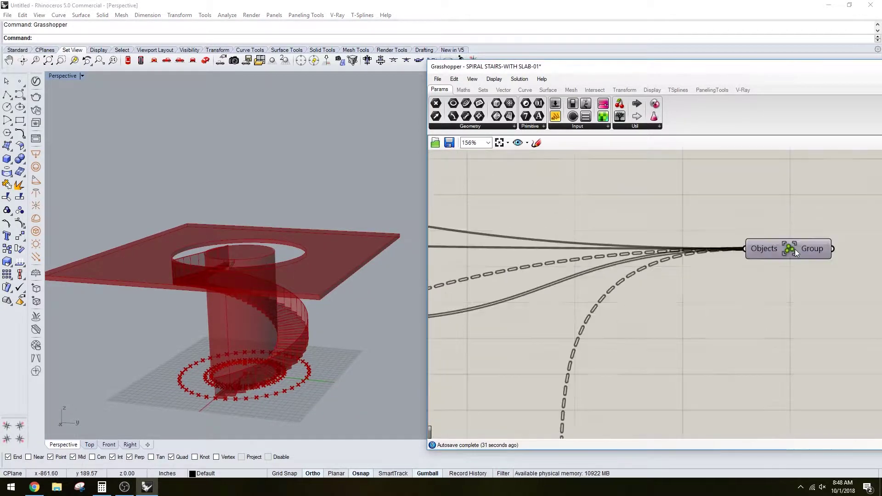
click(798, 249)
scroll(303, 271, down, 5)
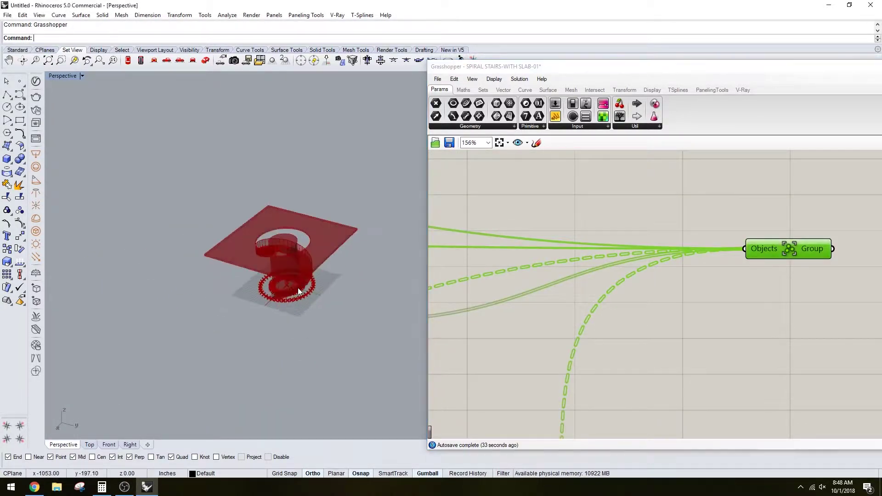
scroll(397, 298, up, 2)
scroll(353, 291, up, 3)
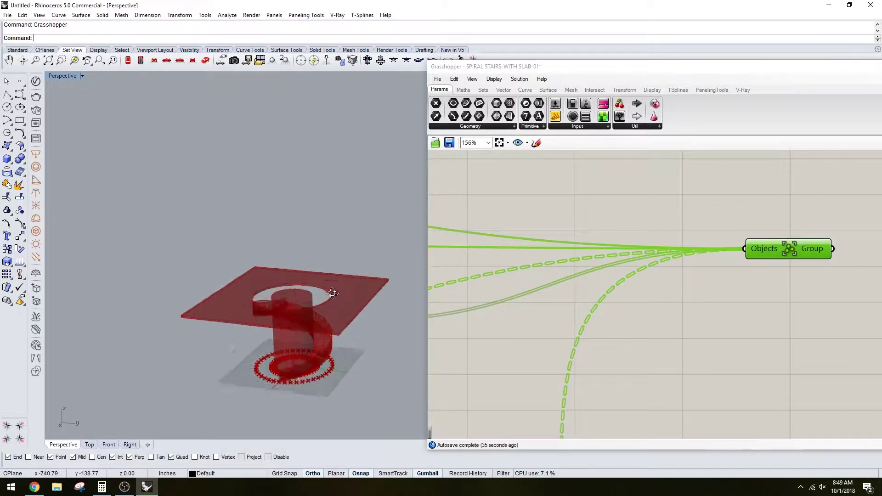
right_click(795, 249)
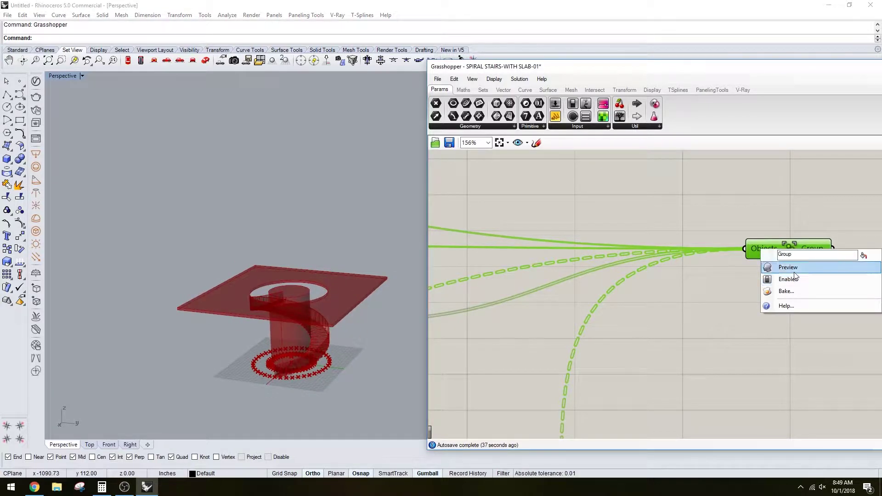
click(782, 295)
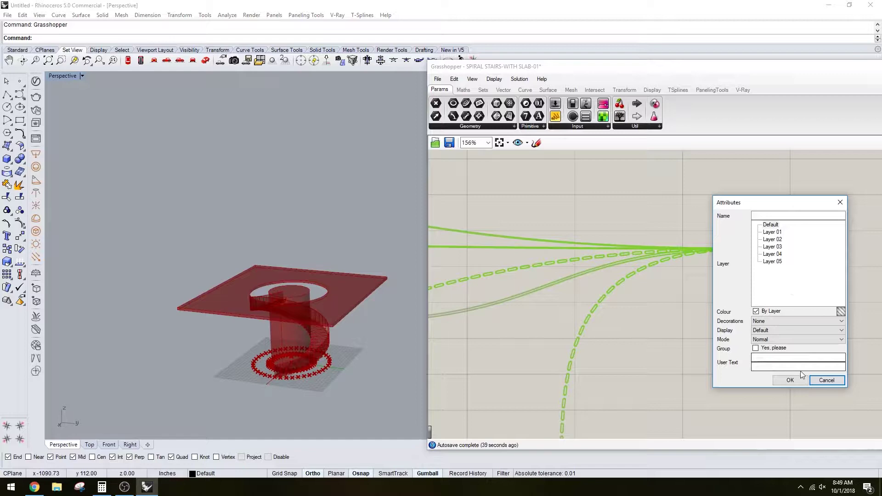
click(798, 379)
Turn off the Grasshopper preview and move its window off the Rhino viewport so the baked stair is in full view
key(ctrl+1)
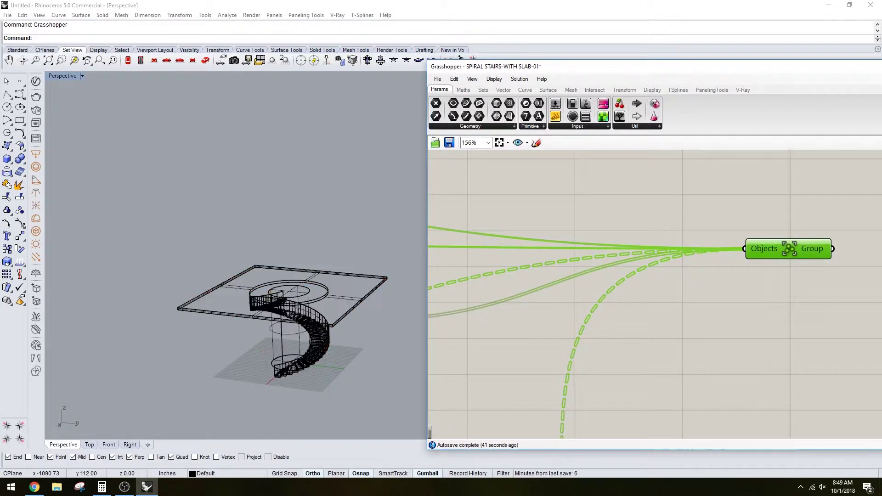
drag(541, 67, 881, 66)
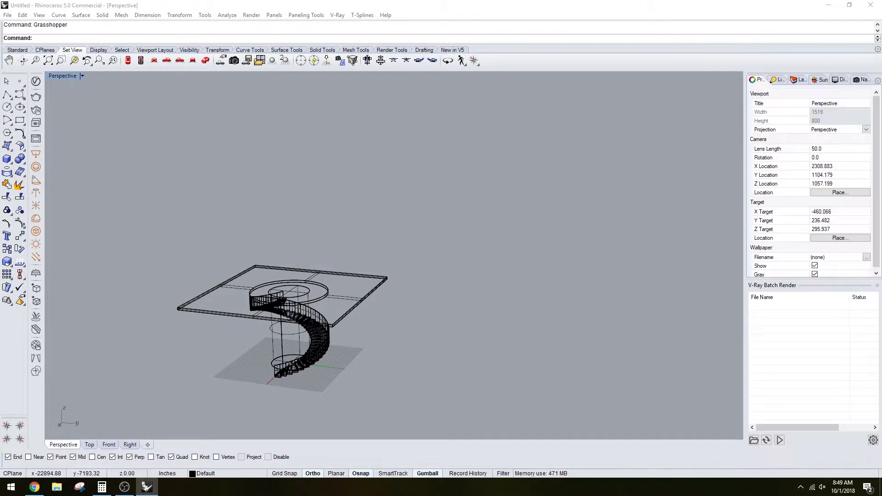
right_drag(458, 221, 317, 197)
scroll(257, 251, up, 6)
shift+right_drag(257, 250, 243, 207)
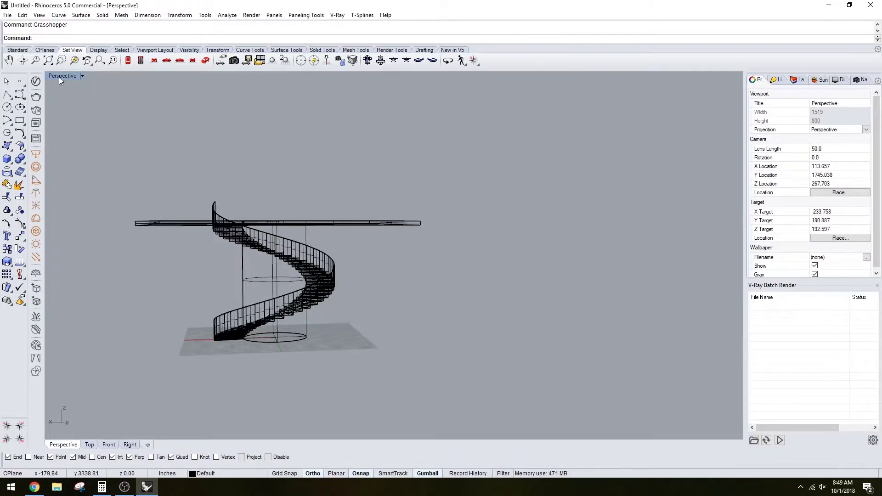
Set the Perspective viewport to Shaded display and inspect the baked stair, column and slab from several sides
click(59, 77)
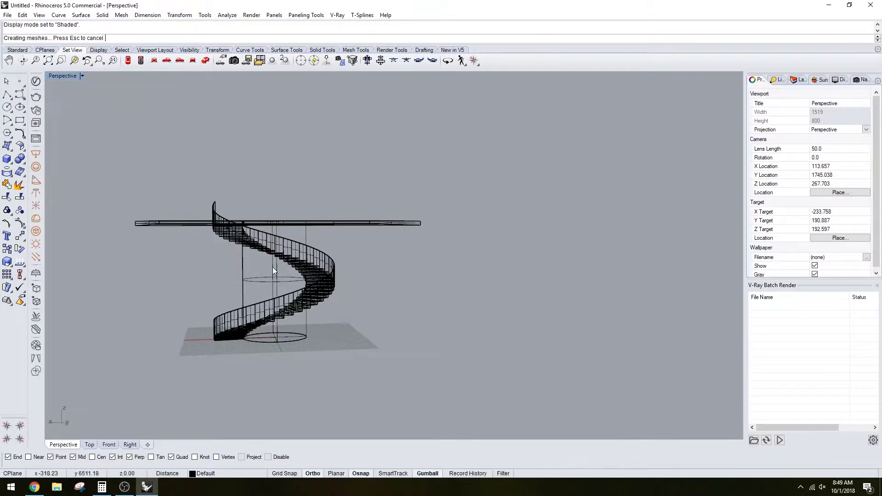
shift+right_drag(271, 266, 331, 261)
mouse_move(330, 262)
right_down()
mouse_move(366, 279)
mouse_move(476, 278)
right_up()
scroll(372, 322, up, 6)
shift+right_drag(372, 318, 404, 317)
mouse_move(404, 317)
right_down()
mouse_move(418, 299)
mouse_move(366, 300)
right_up()
right_drag(439, 288, 285, 310)
scroll(379, 195, up, 2)
right_drag(335, 160, 375, 195)
scroll(379, 194, up, 5)
scroll(375, 195, down, 4)
right_drag(515, 230, 368, 169)
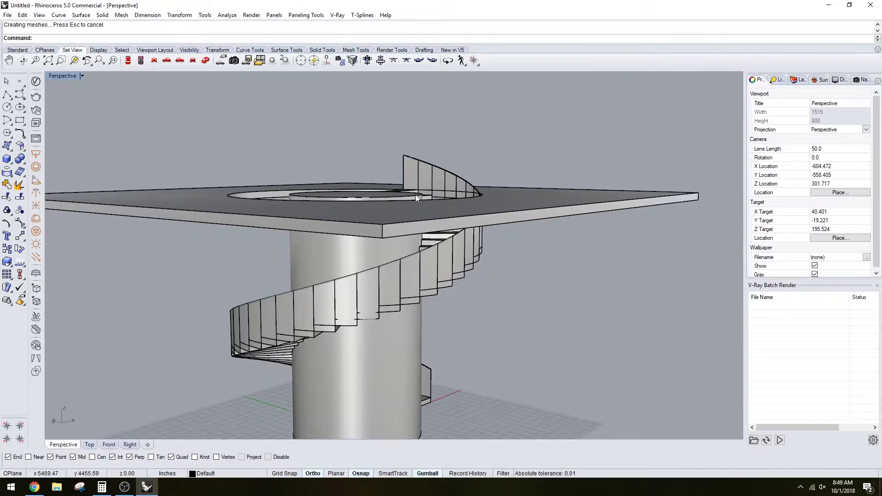
Run a V-Ray test render of the stair and slab from above, stop it and close the frame buffer
scroll(416, 238, down, 4)
right_drag(412, 264, 471, 284)
shift+right_drag(471, 284, 579, 294)
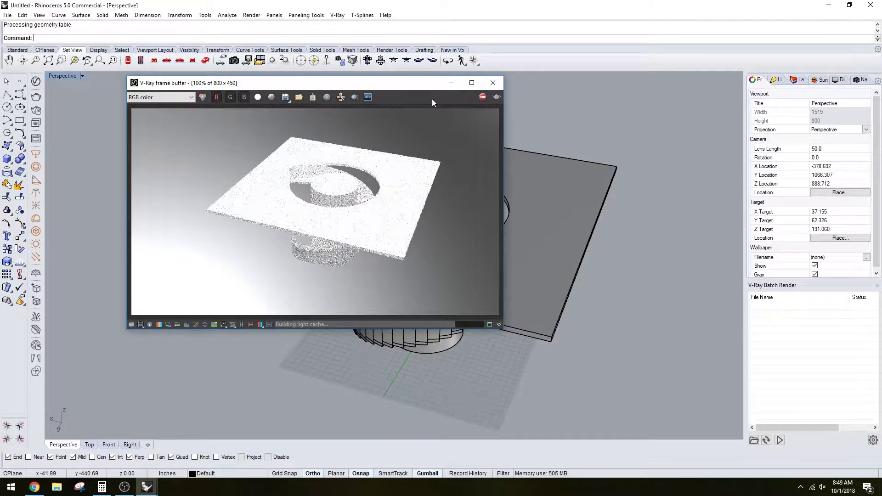
click(483, 97)
click(492, 83)
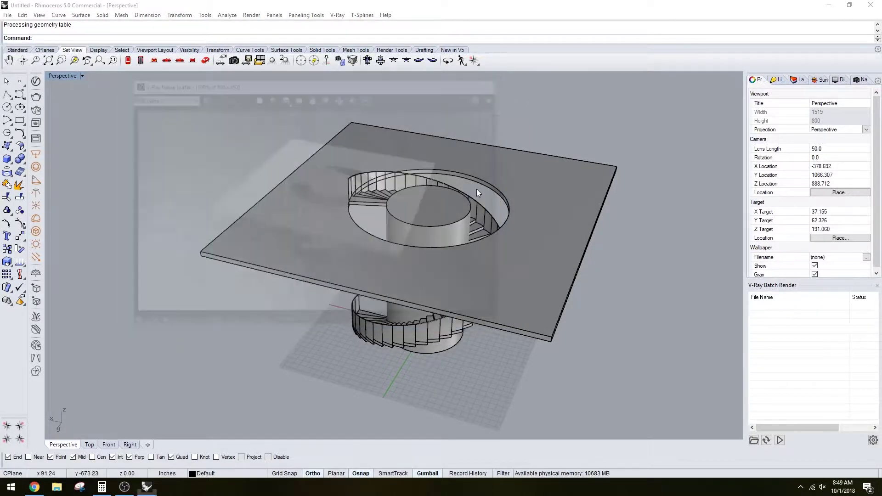
Copy the slab vertically from its corner down to the base of the stair
right_drag(476, 189, 536, 223)
click(536, 222)
text(Cop)
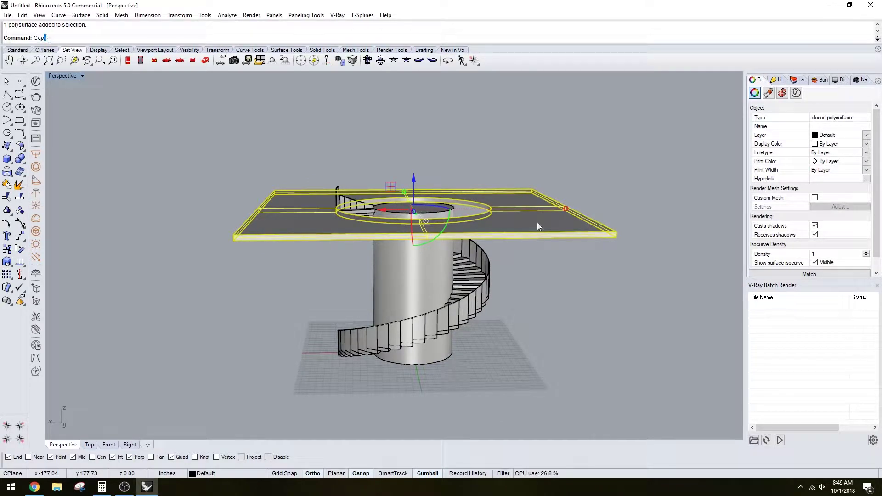
key(Return)
text(V)
key(Return)
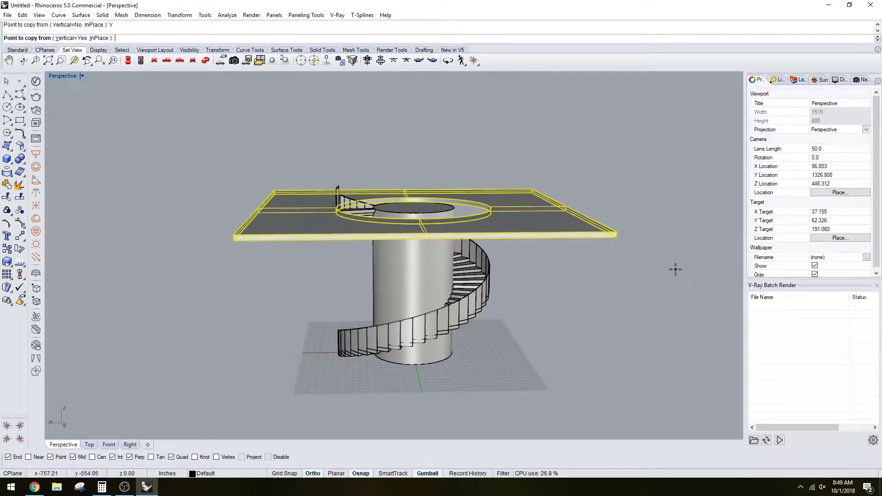
click(616, 232)
scroll(311, 380, up, 6)
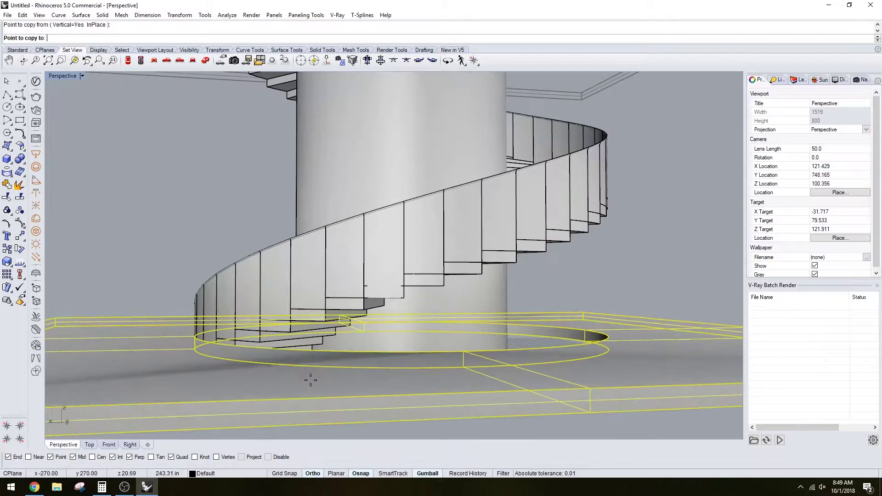
click(307, 371)
scroll(307, 371, down, 7)
key(Return)
Duplicate the border curves of the lower slab's top face
scroll(340, 366, down, 3)
right_drag(342, 340, 525, 340)
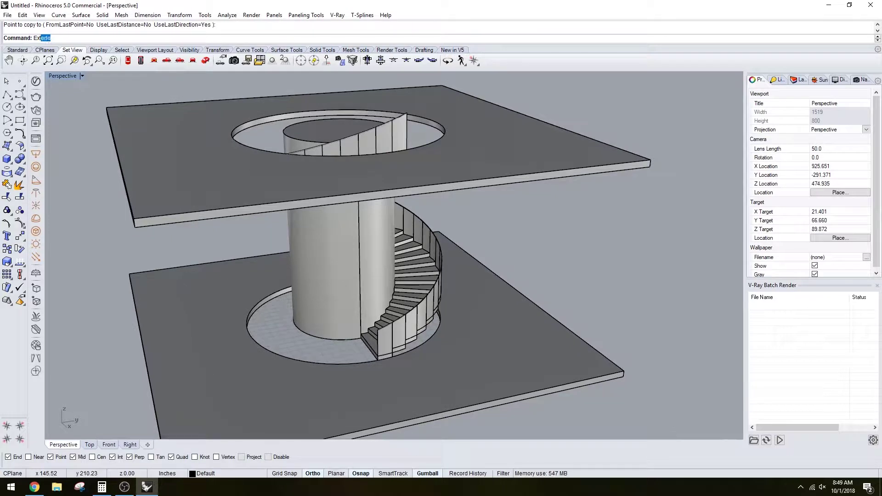
key(BackSpace)
key(BackSpace)
key(BackSpace)
text(Dup)
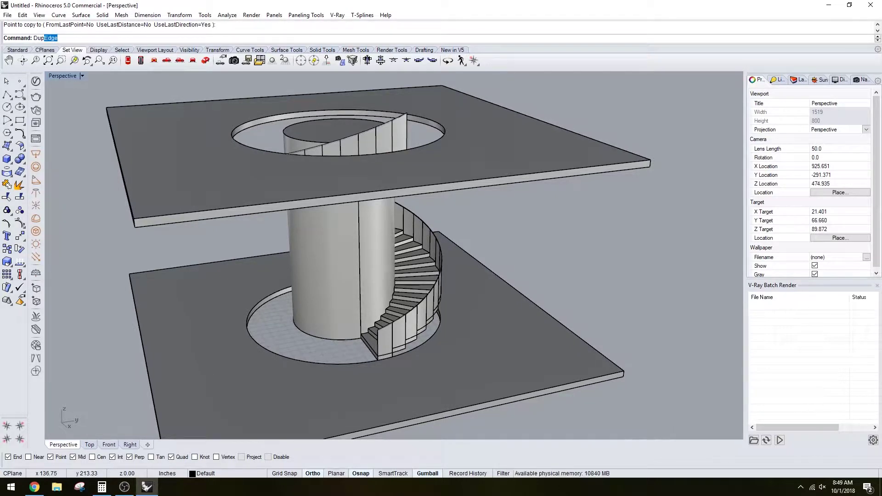
text(b)
key(Return)
click(531, 332)
key(Return)
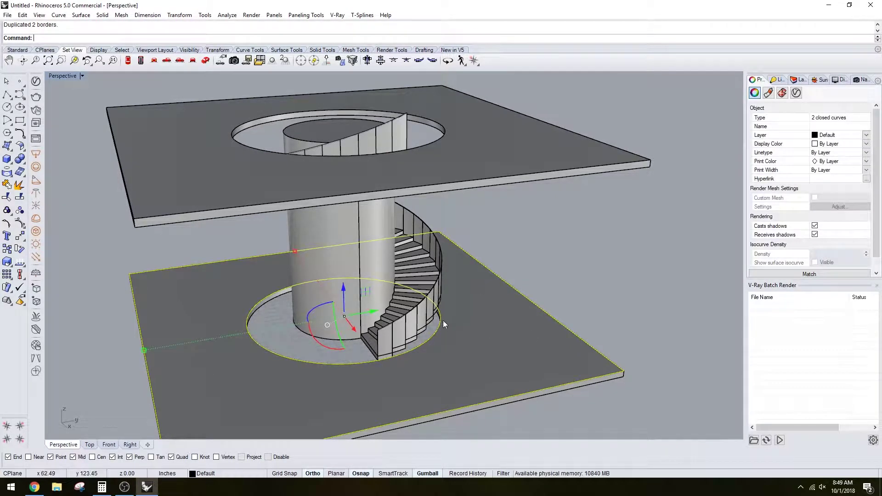
Extrude only the outer border curve 8 inches downward as a one-sided solid, matching the lower slab's thickness
ctrl+click(444, 323)
text(ExtrudeCrv)
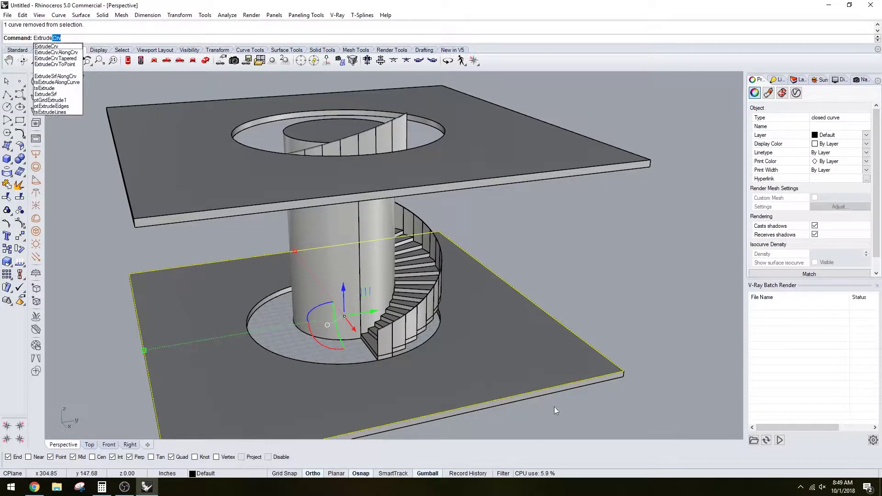
key(Return)
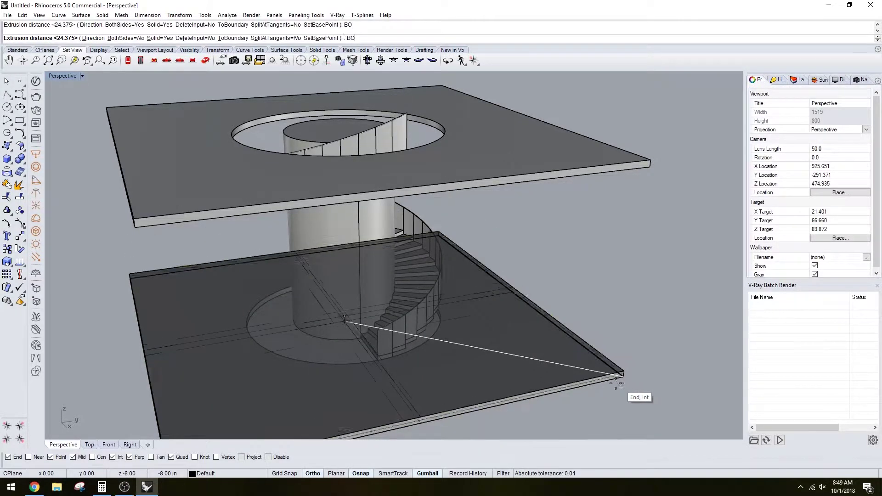
click(623, 379)
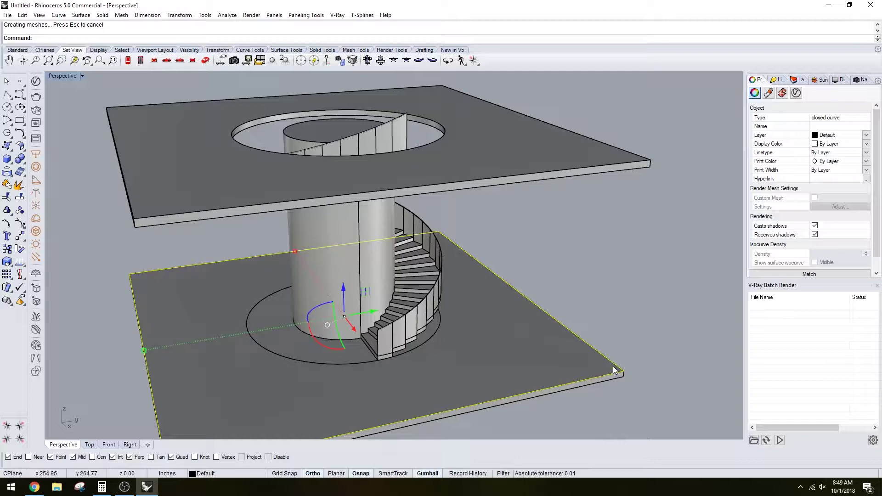
Delete the leftover border curve and the lower slab copy with the circular opening, keeping the solid slab
key(Delete)
click(302, 360)
click(302, 360)
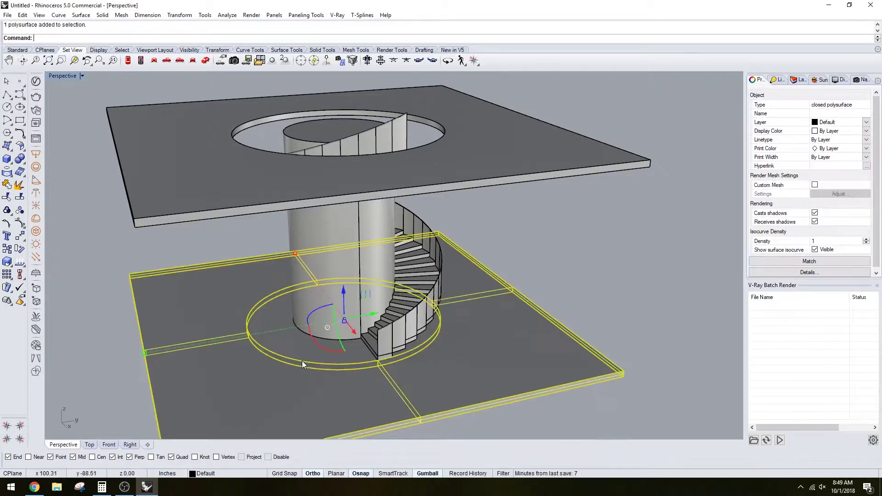
key(Delete)
Render the stair between the two slabs in V-Ray from a low side view, inspect the image and close the frame buffer
scroll(302, 360, down, 6)
right_drag(311, 353, 487, 268)
scroll(332, 317, up, 2)
scroll(417, 286, up, 3)
click(193, 60)
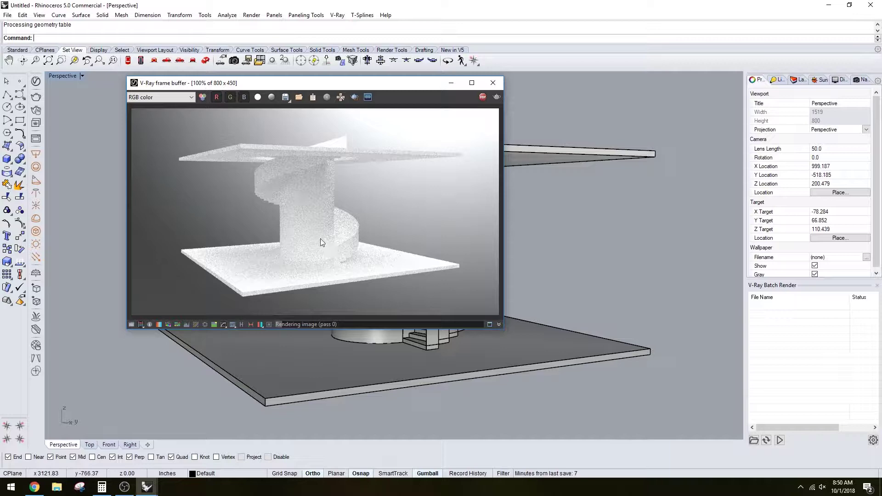
scroll(321, 254, up, 2)
scroll(321, 254, down, 2)
click(492, 82)
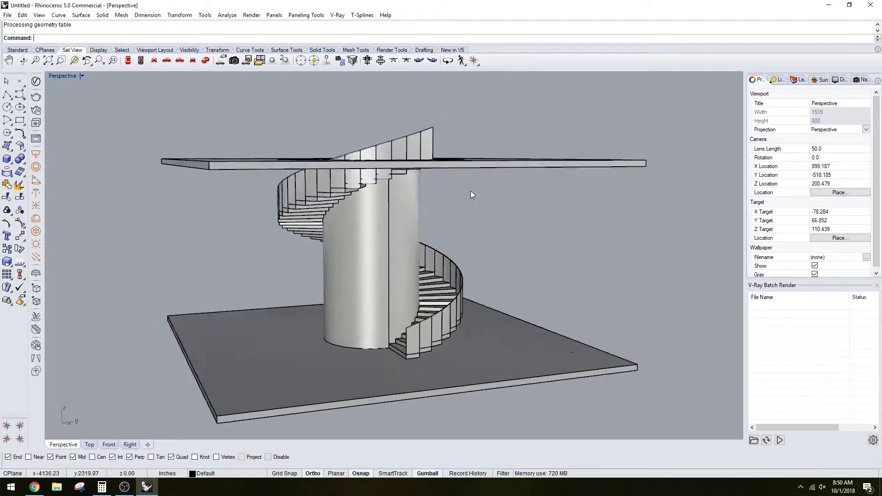
Select all the baked stair and slab geometry in the Rhino model and delete it
right_drag(470, 191, 488, 245)
key(ctrl+a)
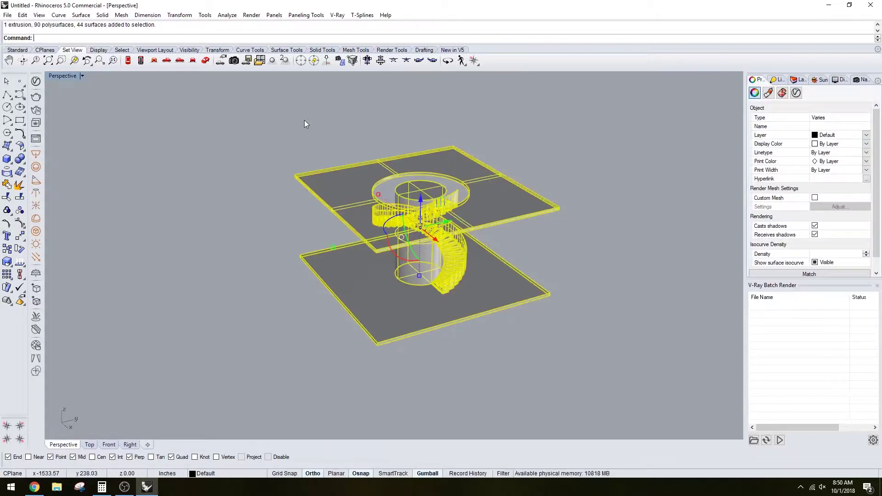
key(Delete)
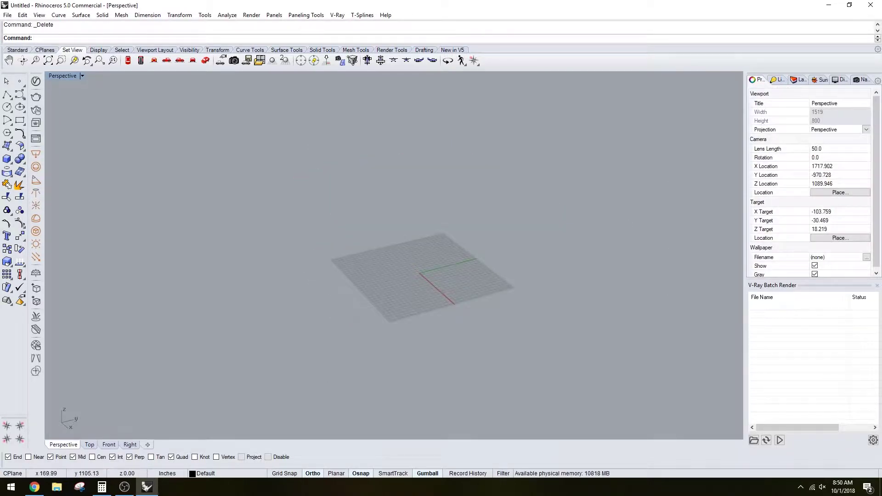
Bring the Grasshopper window back beside the Perspective viewport and turn the shaded preview of the stair definition on again
drag(881, 80, 821, 57)
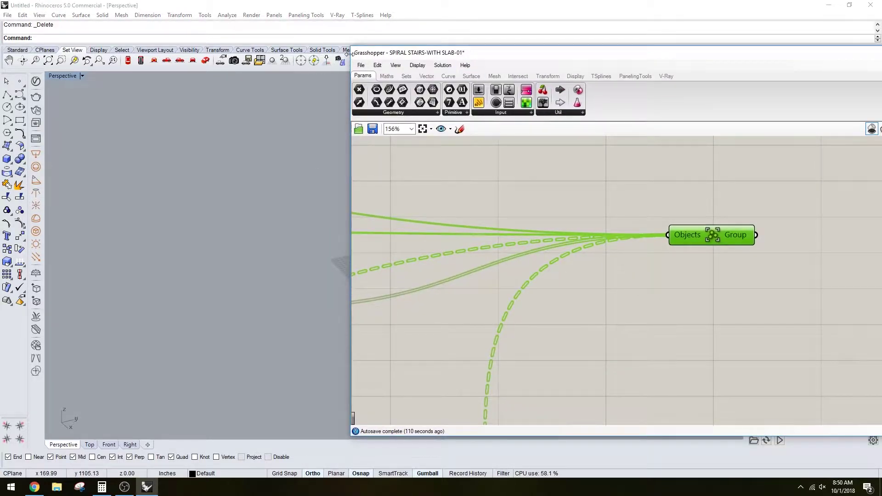
drag(347, 55, 554, 55)
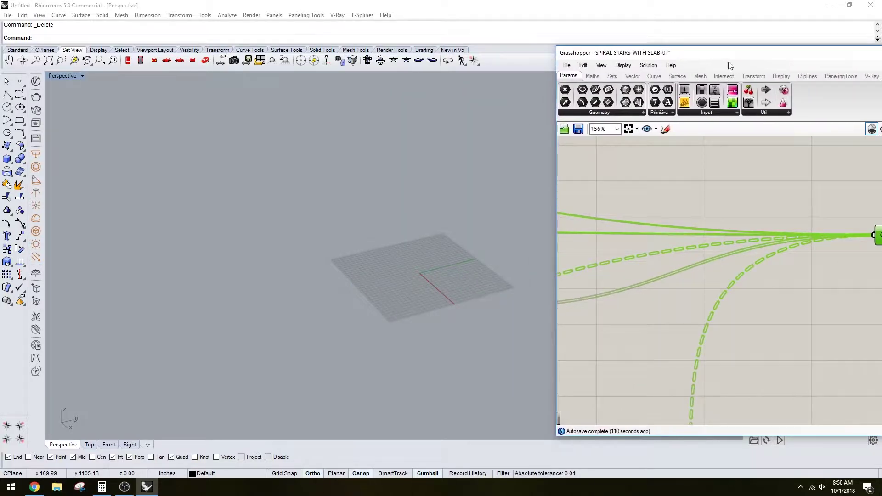
drag(736, 52, 610, 25)
scroll(725, 197, down, 10)
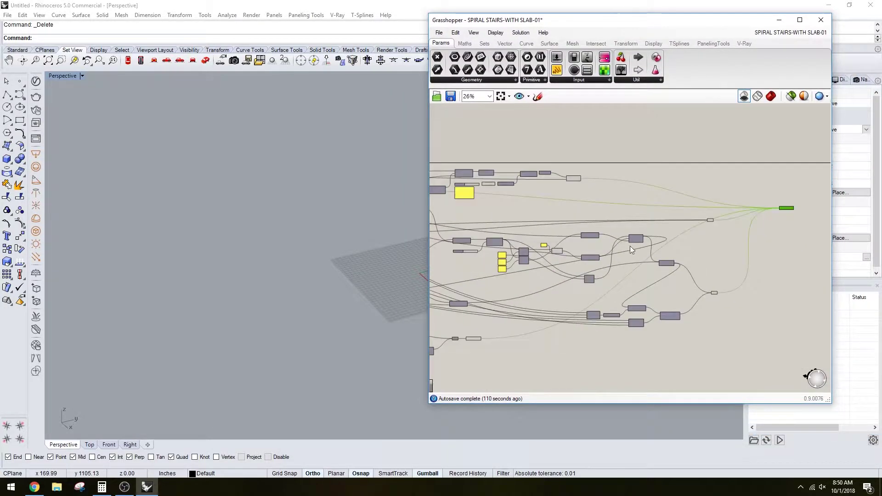
click(774, 99)
drag(698, 21, 833, 50)
mouse_move(419, 252)
right_down()
mouse_move(418, 211)
mouse_move(321, 299)
mouse_move(407, 282)
mouse_move(335, 288)
mouse_move(421, 251)
right_up()
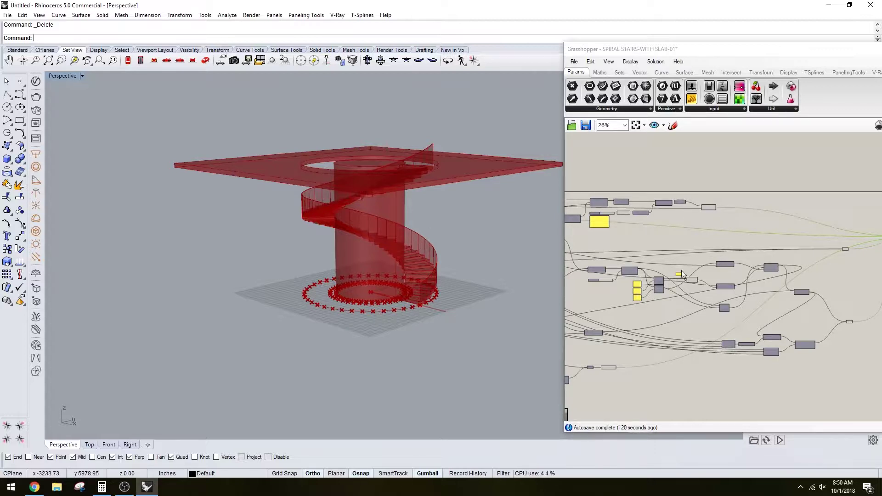
right_drag(647, 362, 829, 357)
scroll(553, 292, up, 2)
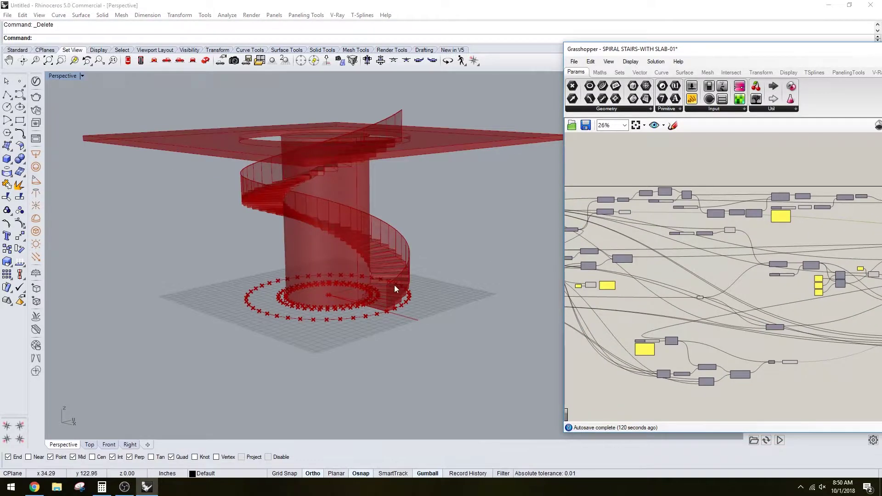
Set the number of steps to 18 and check the shorter stair with slab from another angle
scroll(394, 284, down, 2)
scroll(713, 283, up, 5)
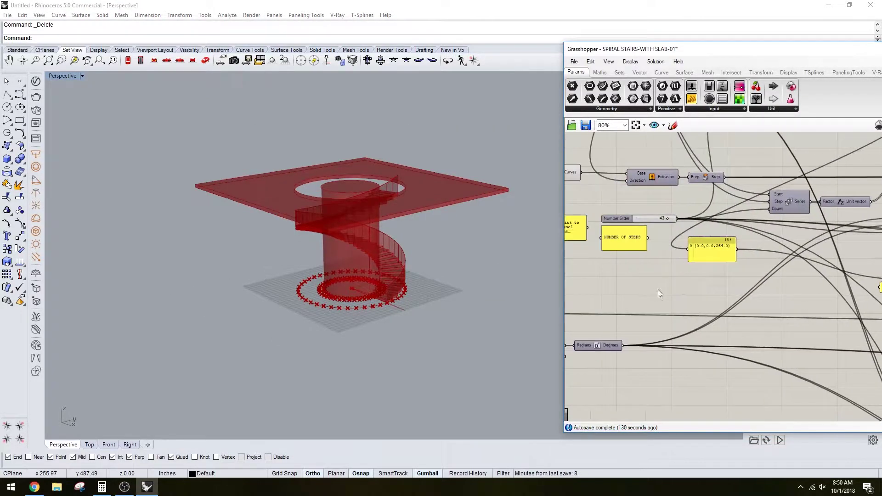
scroll(658, 289, up, 3)
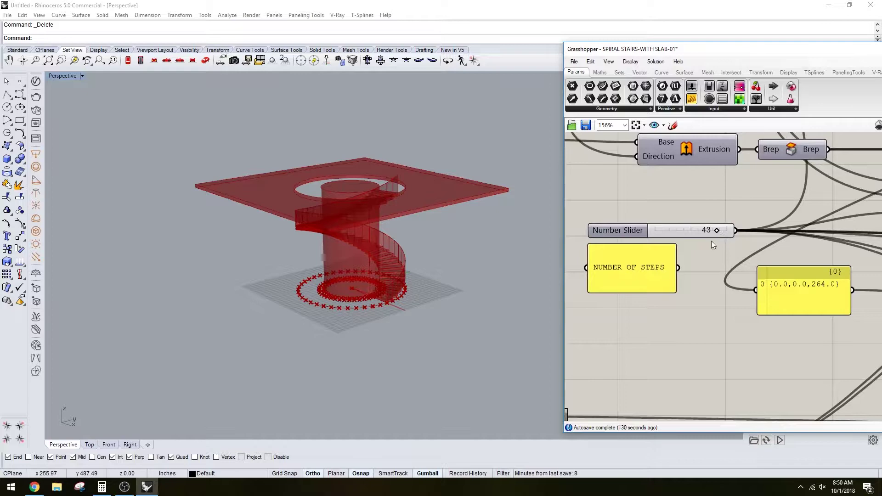
drag(717, 231, 681, 231)
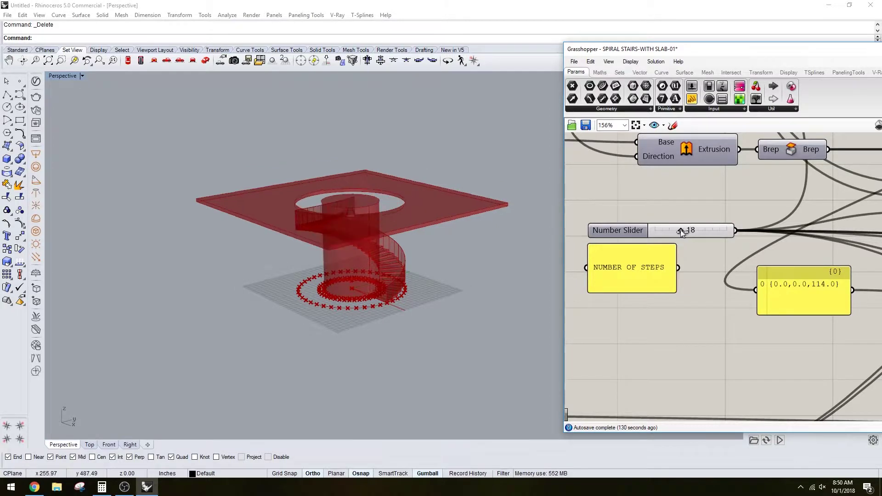
right_drag(358, 253, 445, 252)
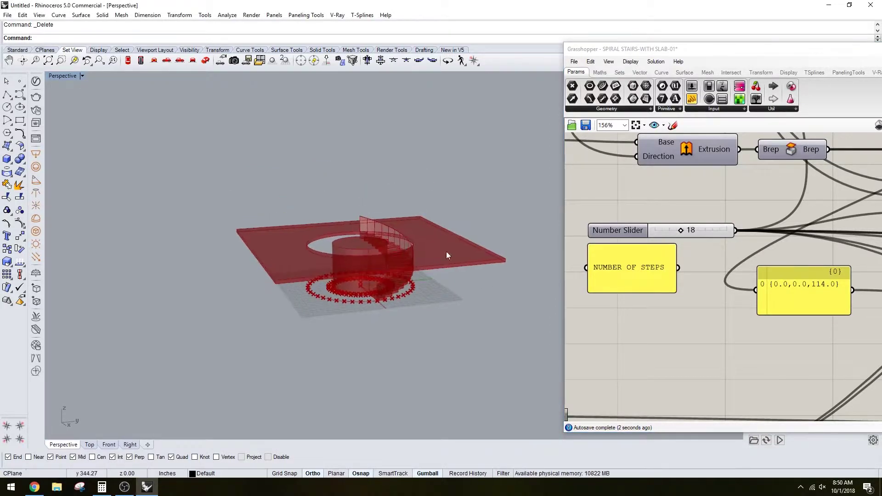
Find the handle slider in the definition, view the handrail close up and increase its pipe radius above 0.500
scroll(685, 315, down, 2)
scroll(675, 309, down, 5)
right_drag(822, 296, 741, 247)
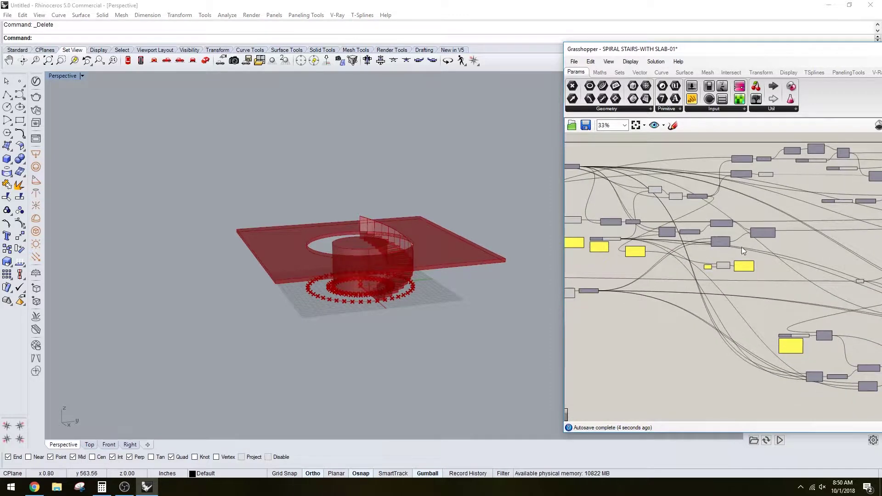
right_drag(768, 289, 715, 290)
scroll(703, 344, up, 4)
scroll(801, 346, up, 5)
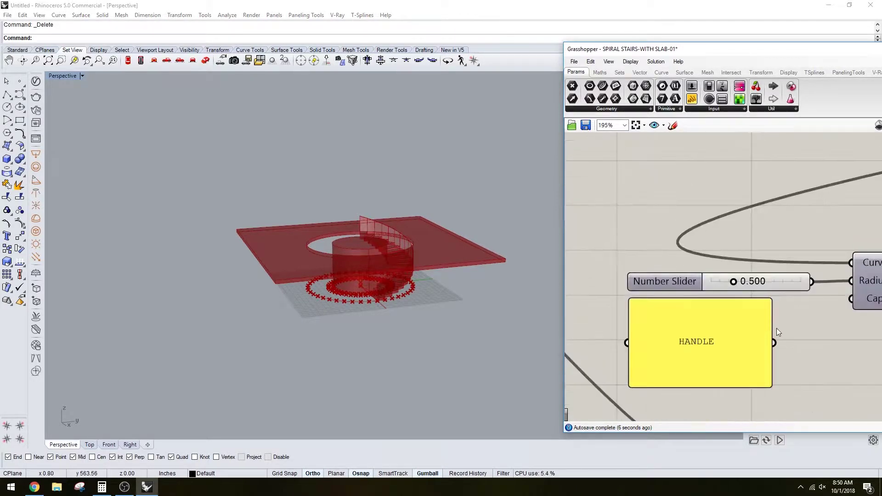
right_drag(464, 302, 431, 301)
scroll(439, 205, up, 6)
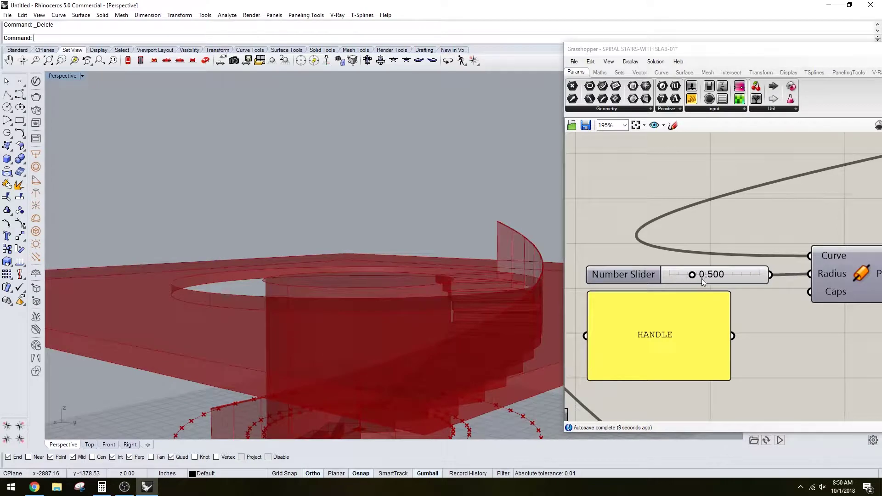
drag(694, 276, 730, 275)
Look through the component groups downstream of the handle slider and back across the middle of the definition
scroll(707, 262, down, 10)
scroll(731, 248, up, 3)
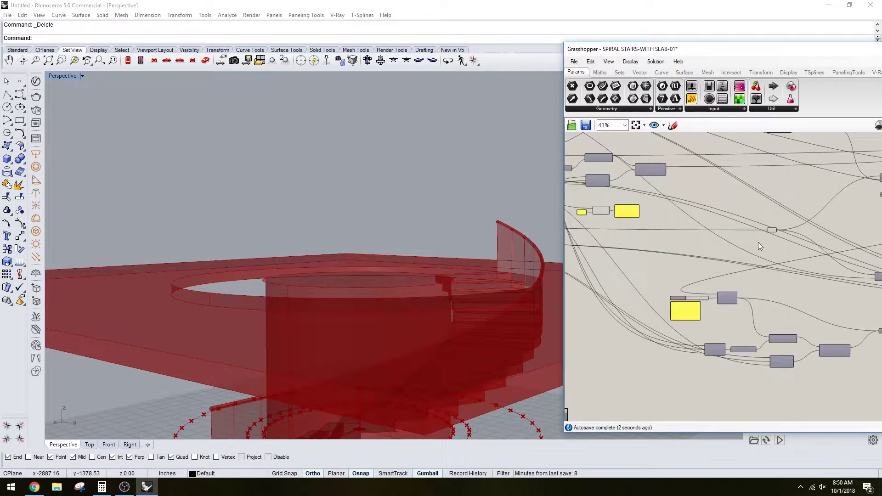
right_drag(758, 242, 629, 256)
scroll(824, 251, up, 2)
right_drag(827, 251, 761, 264)
scroll(682, 270, down, 1)
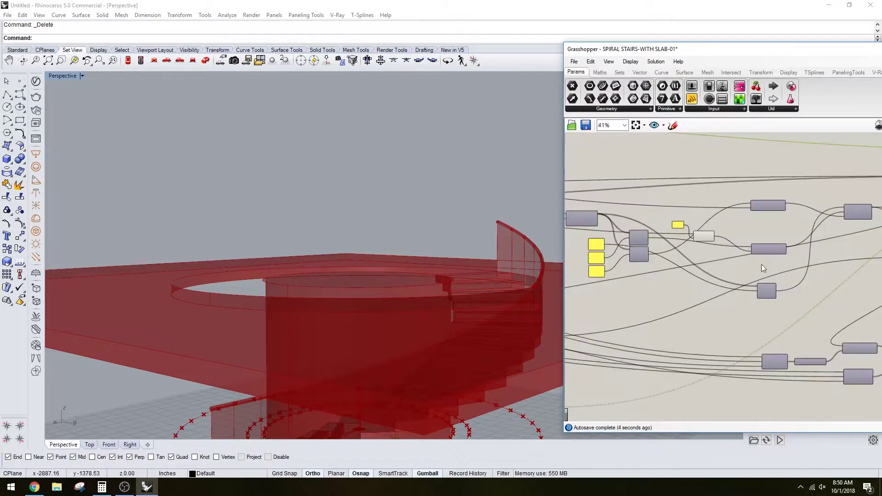
scroll(761, 264, down, 3)
right_drag(597, 322, 838, 295)
scroll(764, 289, up, 4)
scroll(750, 286, down, 4)
right_drag(698, 241, 700, 281)
scroll(699, 280, up, 7)
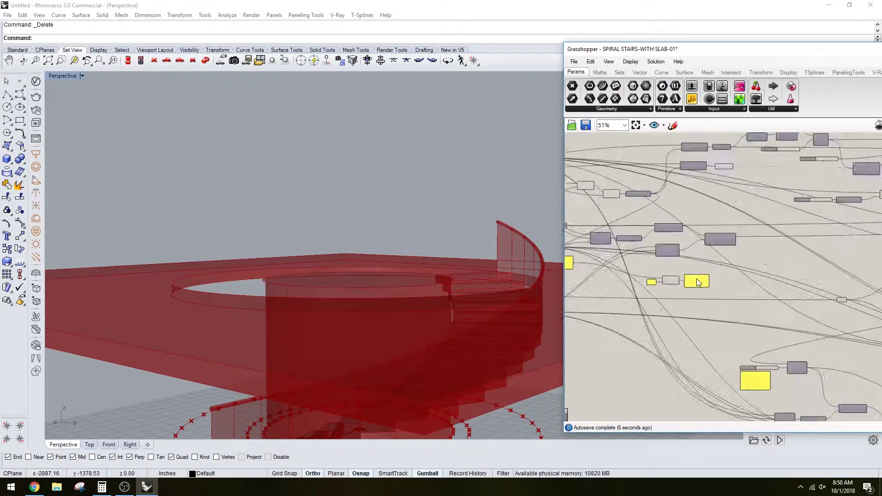
Review the number of steps slider with its neighbouring panels and extrusion components, and locate the step height group
scroll(648, 303, down, 5)
right_drag(647, 304, 795, 299)
scroll(647, 265, up, 3)
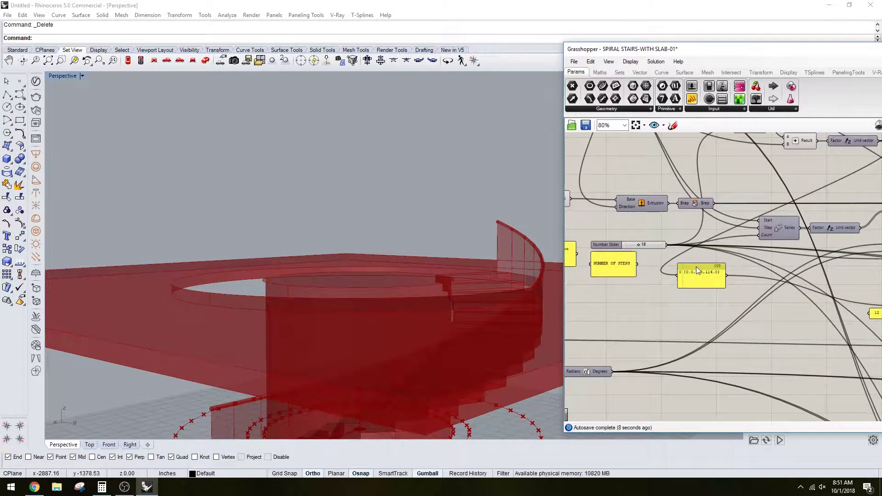
scroll(594, 266, up, 2)
right_drag(594, 265, 638, 267)
scroll(640, 266, down, 2)
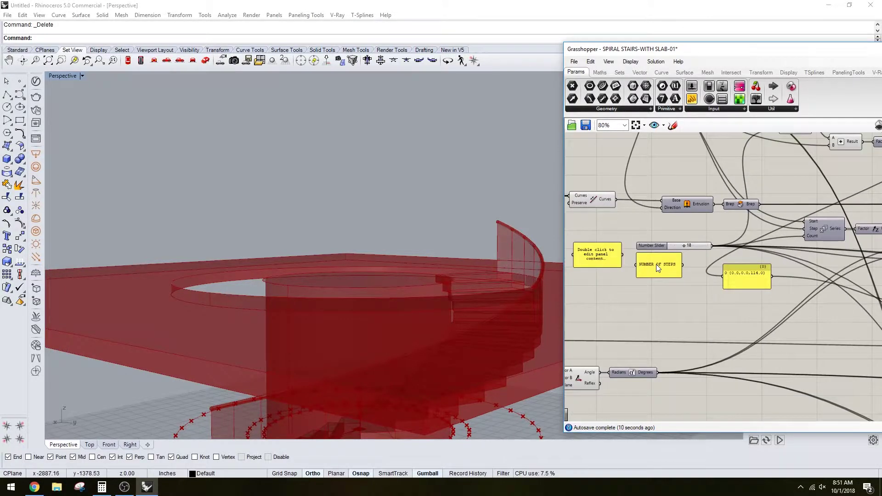
scroll(659, 261, up, 2)
scroll(696, 252, down, 3)
scroll(702, 288, up, 1)
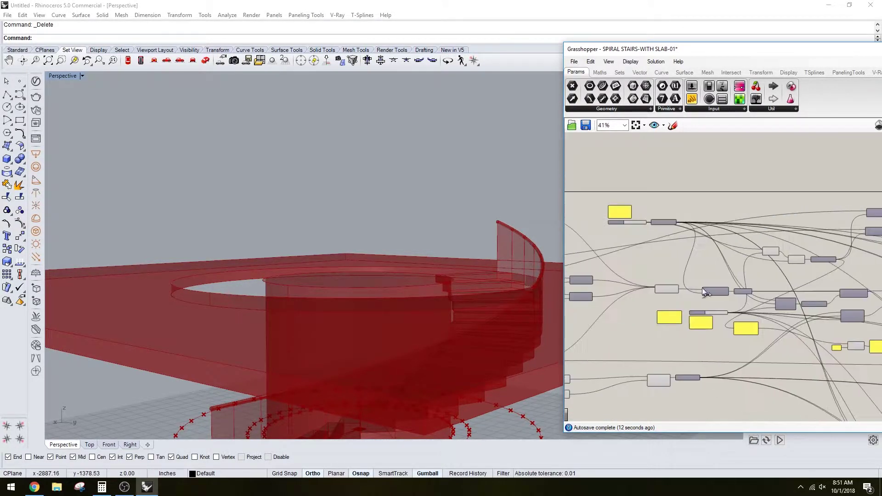
Set the step height to 6 and inspect the stair and slab from several angles in the Perspective viewport
scroll(682, 240, up, 5)
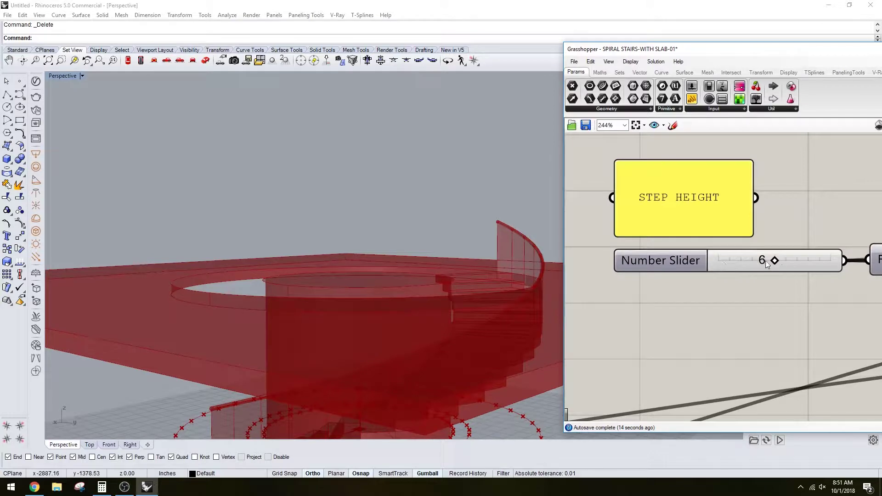
mouse_move(783, 260)
mouse_down()
mouse_move(840, 260)
mouse_move(775, 260)
mouse_up()
right_drag(293, 297, 375, 242)
scroll(337, 294, down, 3)
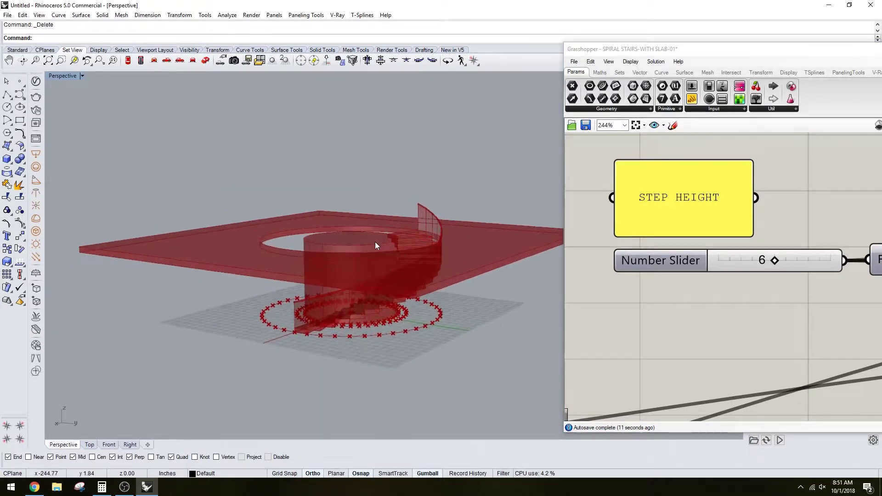
right_drag(452, 266, 416, 266)
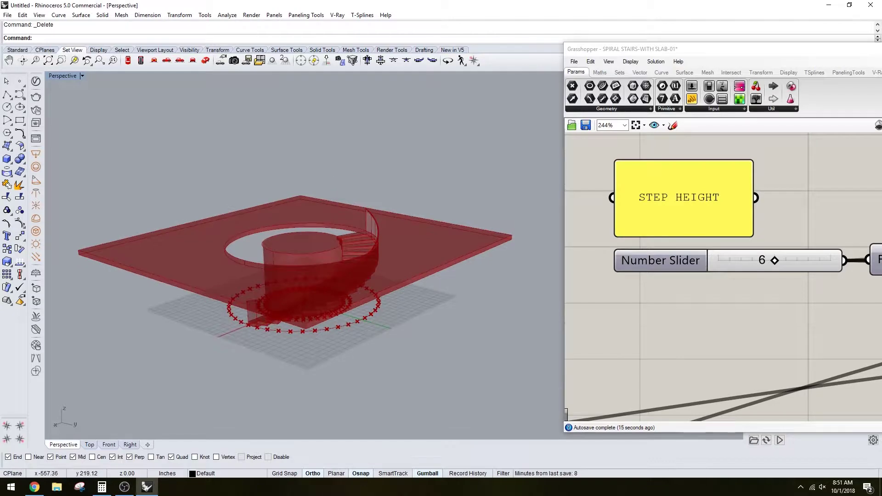
right_drag(412, 230, 435, 244)
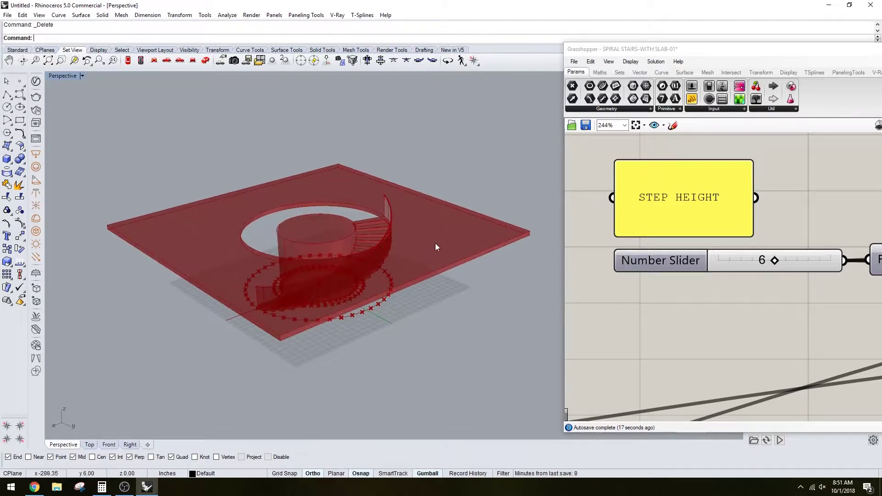
Move the Grasshopper window fully into view and review the interior circle, exterior circle and circle divisions sliders
drag(684, 51, 534, 32)
scroll(645, 232, down, 8)
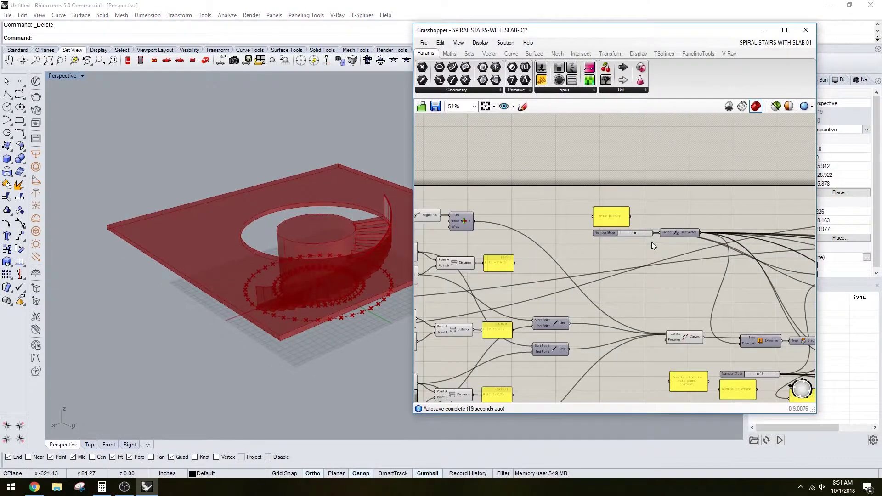
right_drag(664, 266, 616, 230)
scroll(616, 231, down, 2)
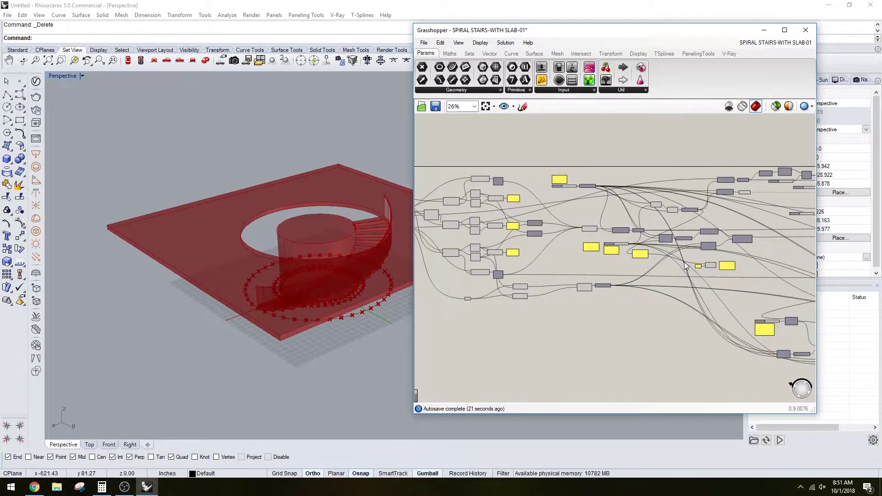
right_drag(676, 253, 793, 259)
scroll(489, 209, up, 3)
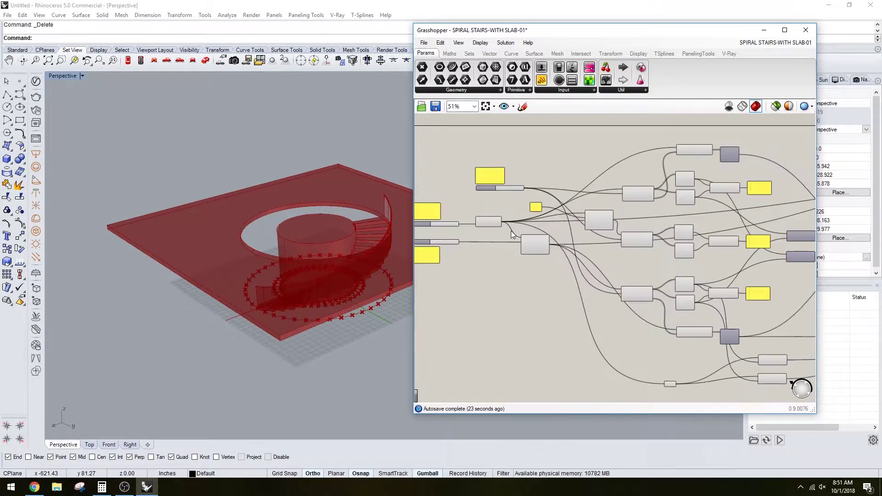
right_drag(496, 228, 560, 246)
scroll(561, 247, up, 4)
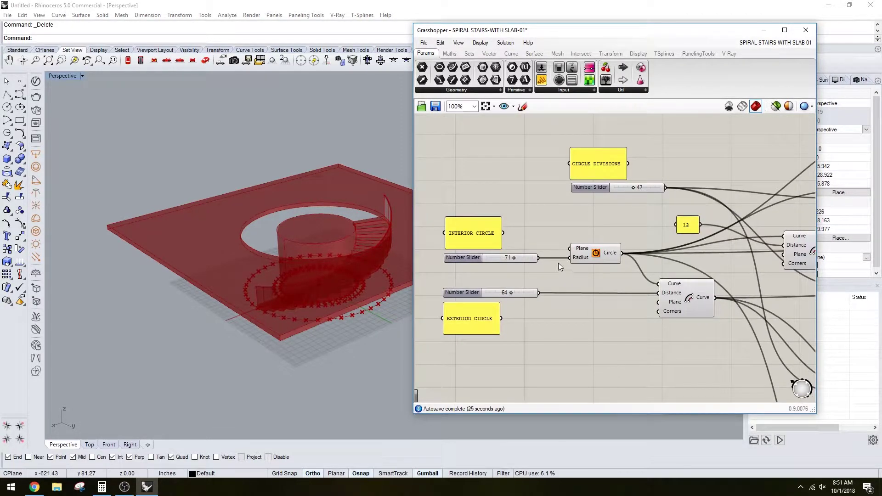
scroll(553, 246, down, 1)
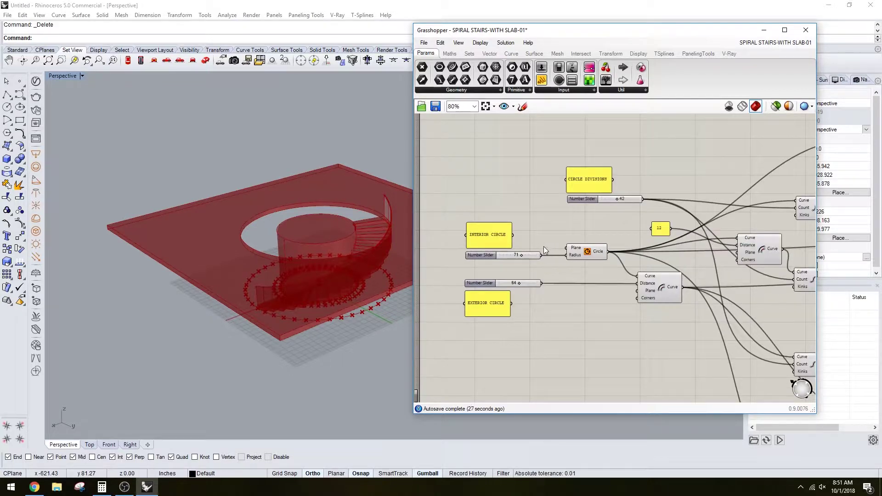
scroll(544, 247, down, 1)
Trace the definition from the circle offset and divide components through to the final output component at its far end
right_drag(716, 295, 693, 289)
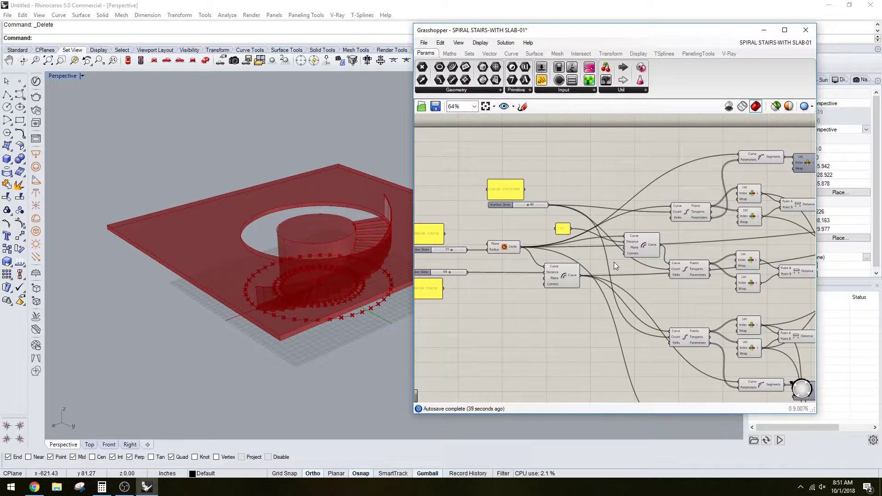
scroll(614, 262, down, 3)
scroll(692, 258, up, 2)
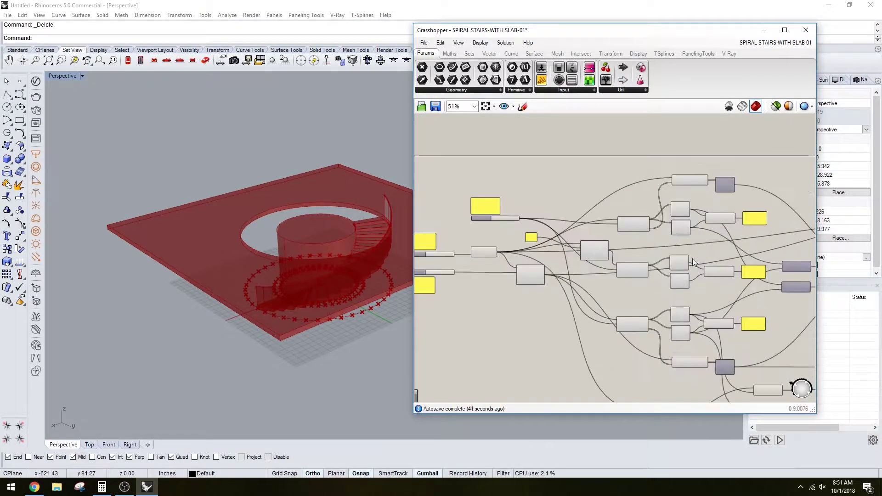
scroll(555, 277, up, 2)
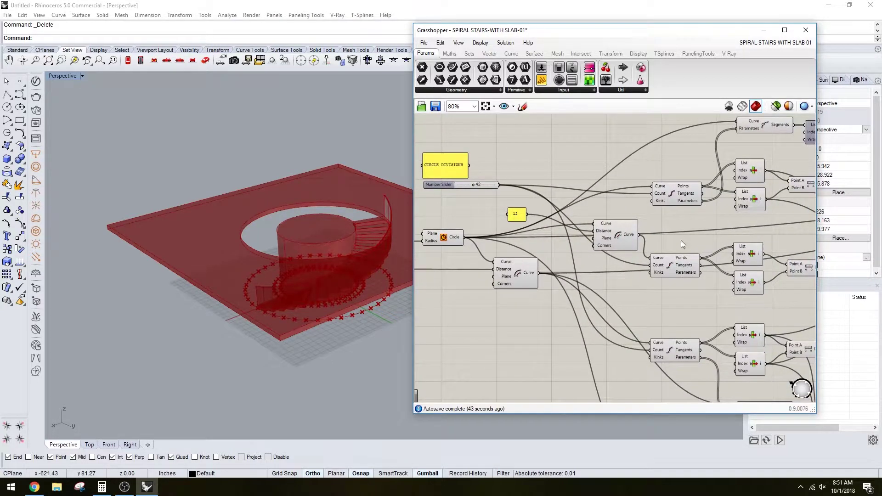
scroll(683, 243, down, 4)
right_drag(726, 247, 586, 237)
scroll(586, 237, down, 3)
right_drag(677, 255, 652, 254)
scroll(652, 255, down, 1)
right_drag(729, 255, 650, 248)
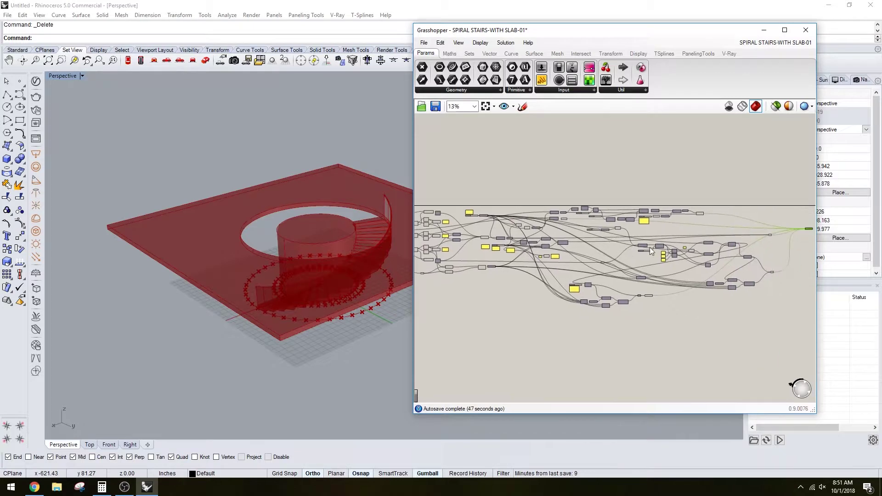
right_drag(757, 238, 714, 253)
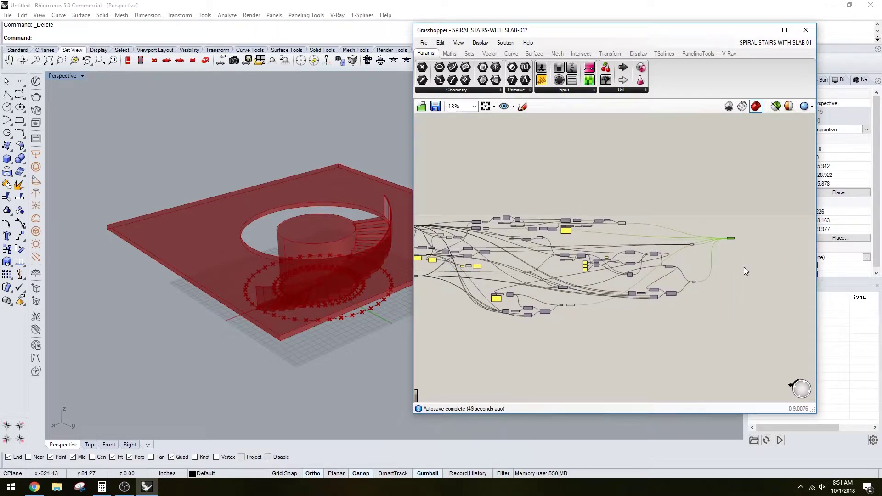